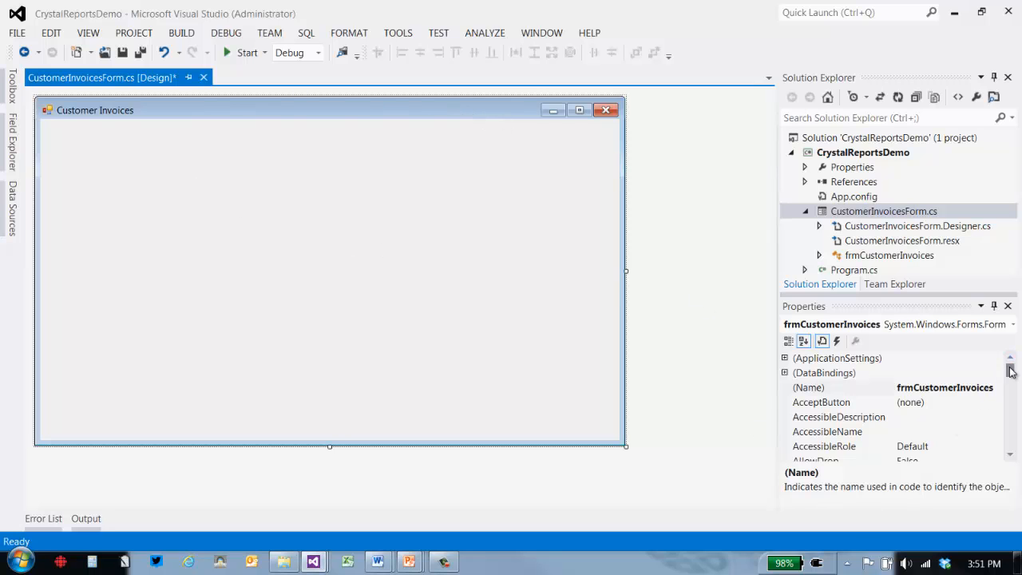
- Set the Customer Invoices form's WindowState to Maximized and save all project files
drag(1011, 365, 1014, 455)
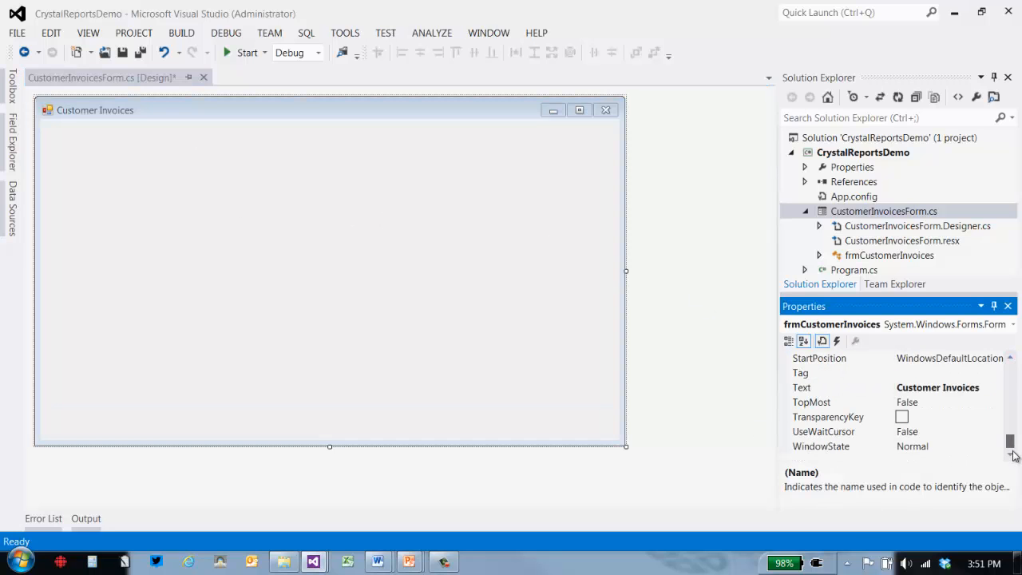
click(960, 445)
double_click(953, 449)
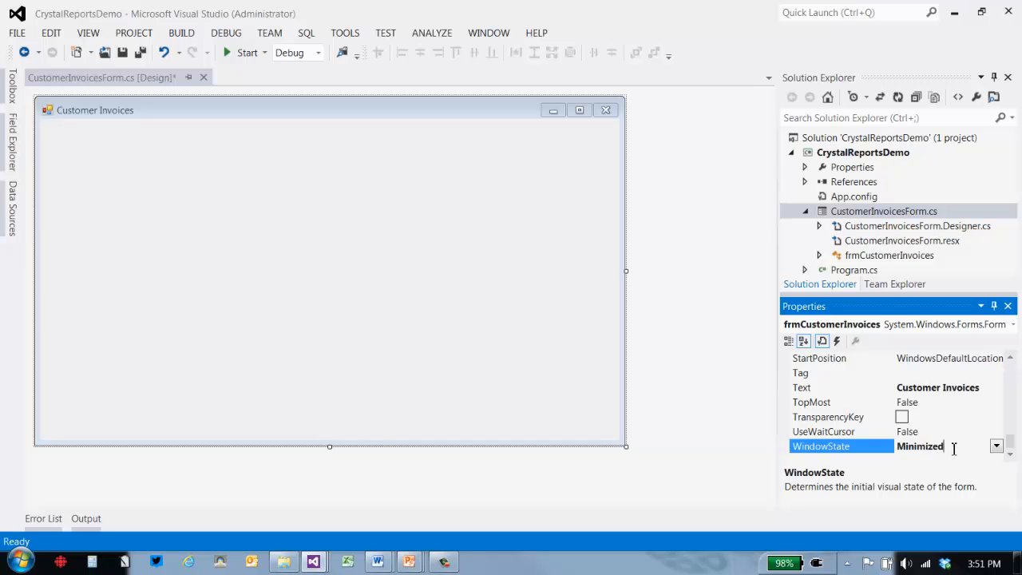
double_click(953, 449)
click(141, 51)
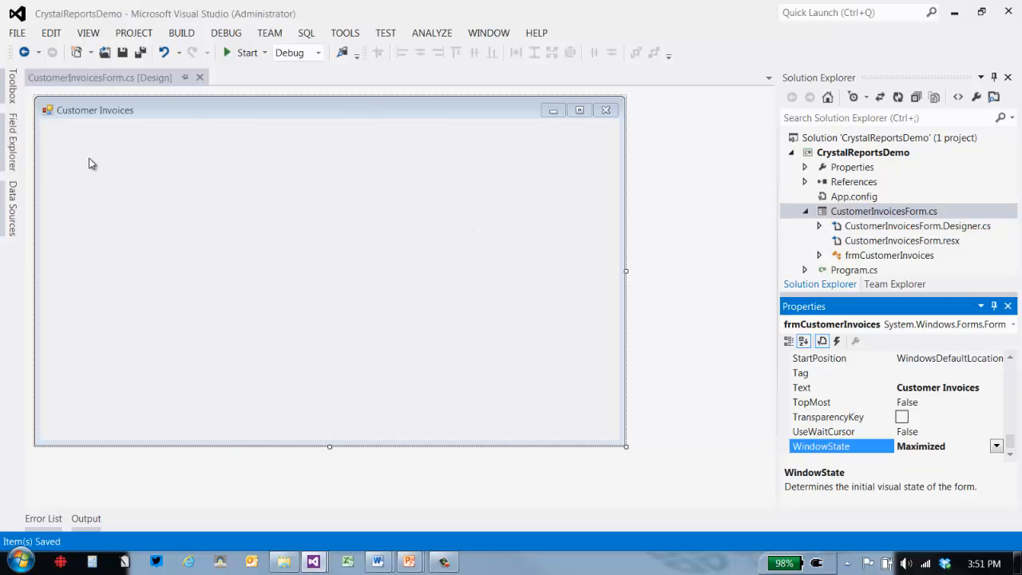
- Start adding a new data source of type Database that uses the Dataset model
click(40, 182)
click(13, 201)
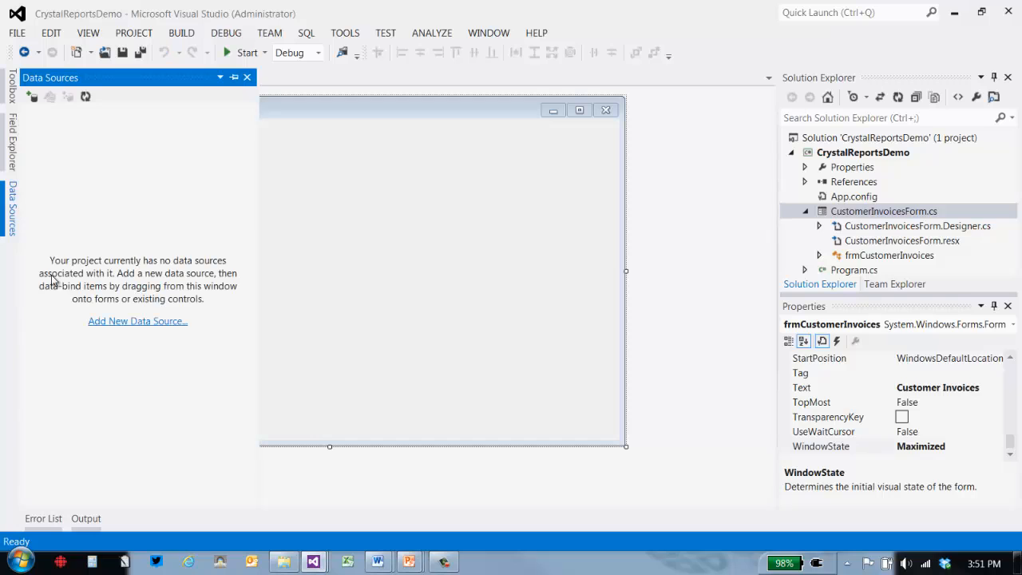
click(137, 322)
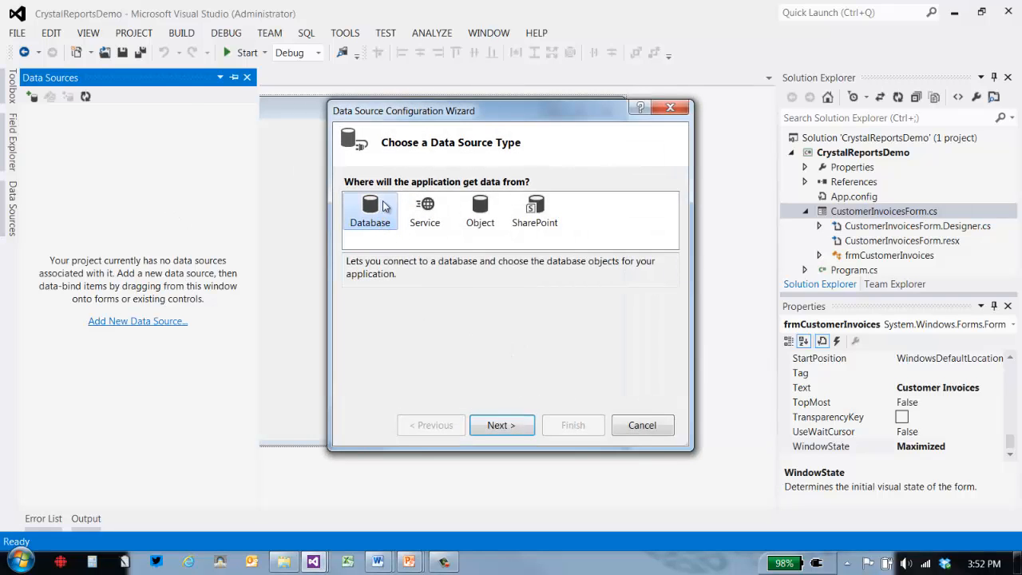
click(520, 431)
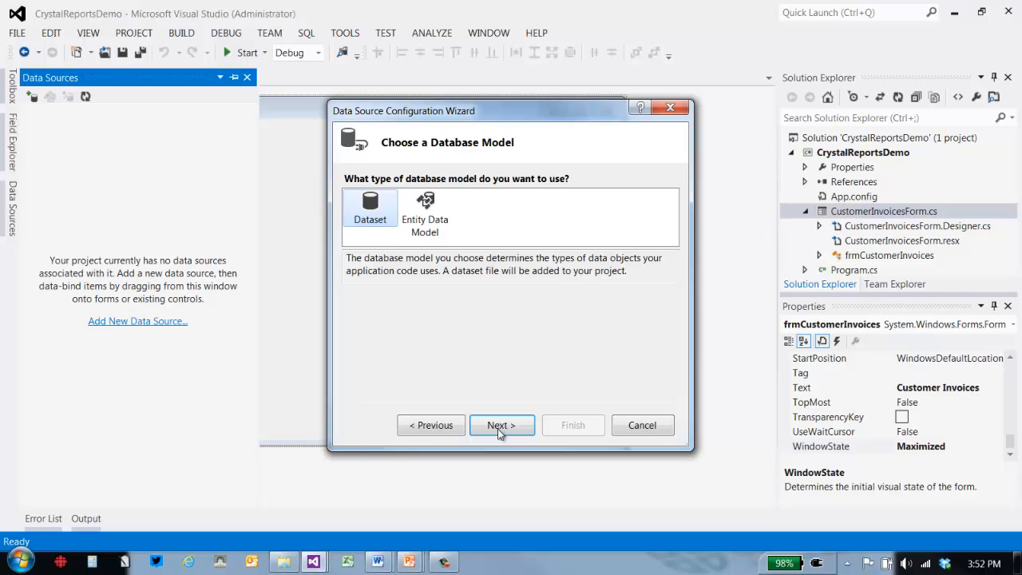
click(499, 425)
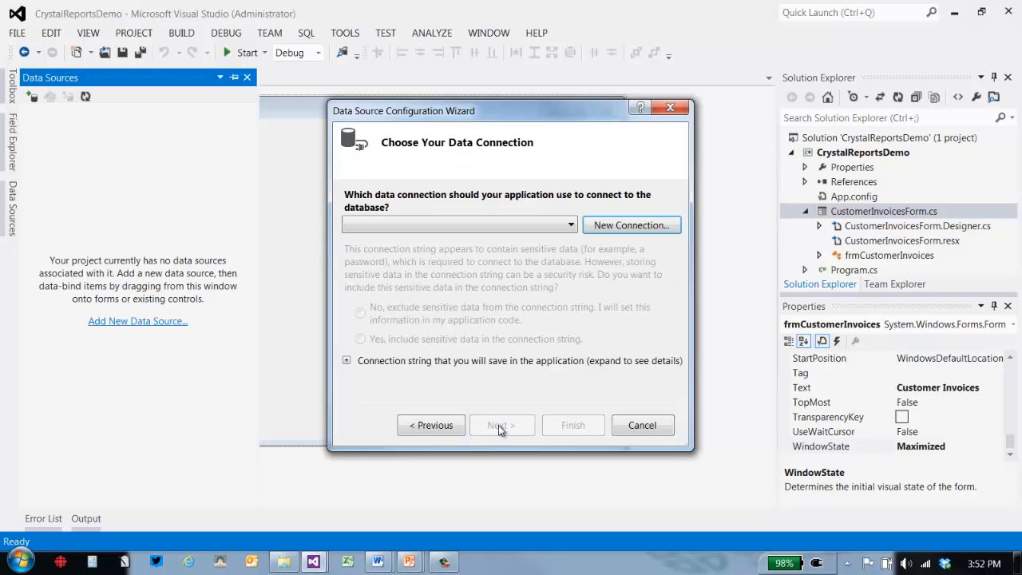
- Create a new connection with Microsoft SQL Server Database File as data source and the .NET Framework Data Provider for SQL Server
click(633, 227)
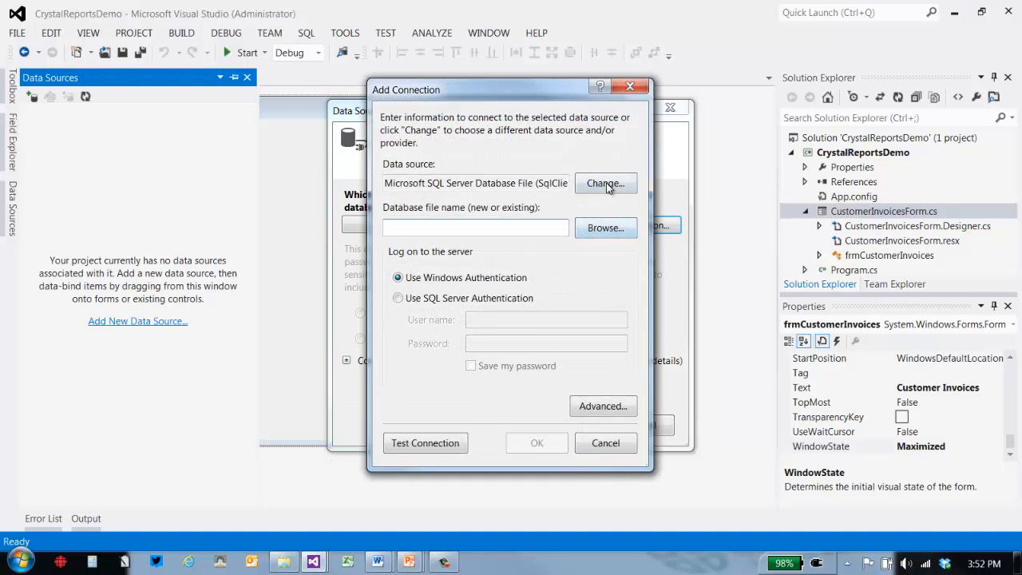
click(611, 185)
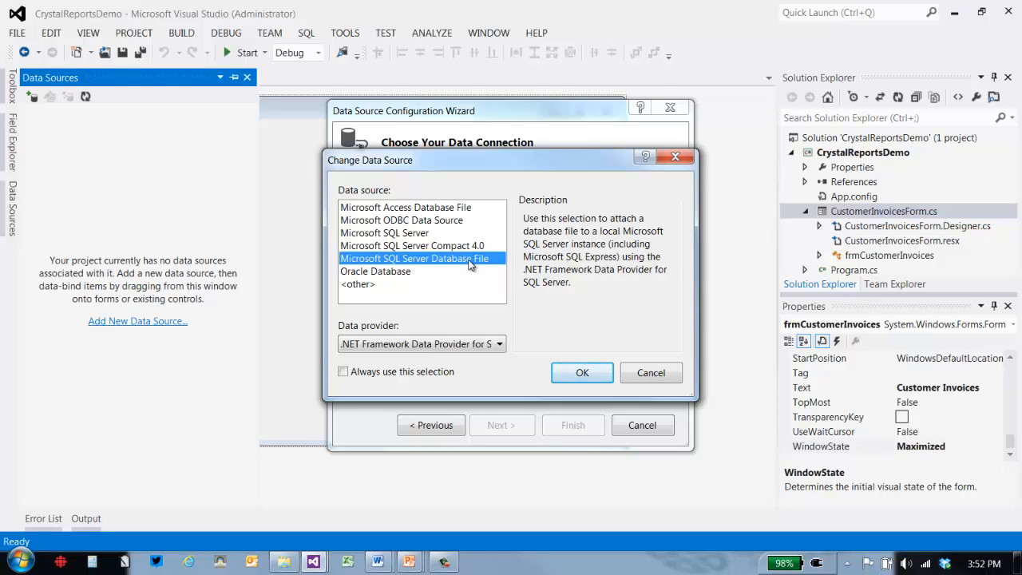
click(499, 344)
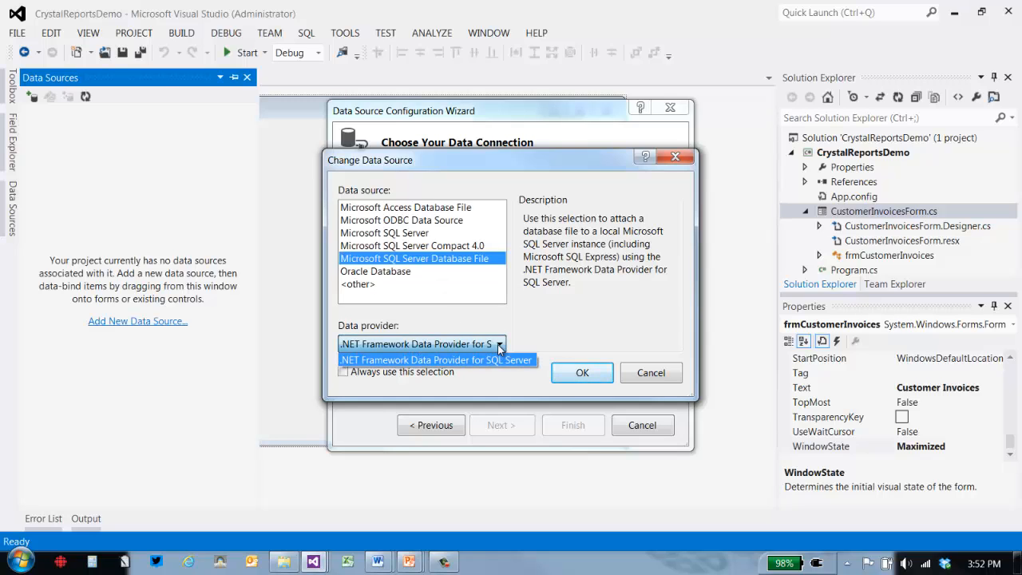
click(498, 346)
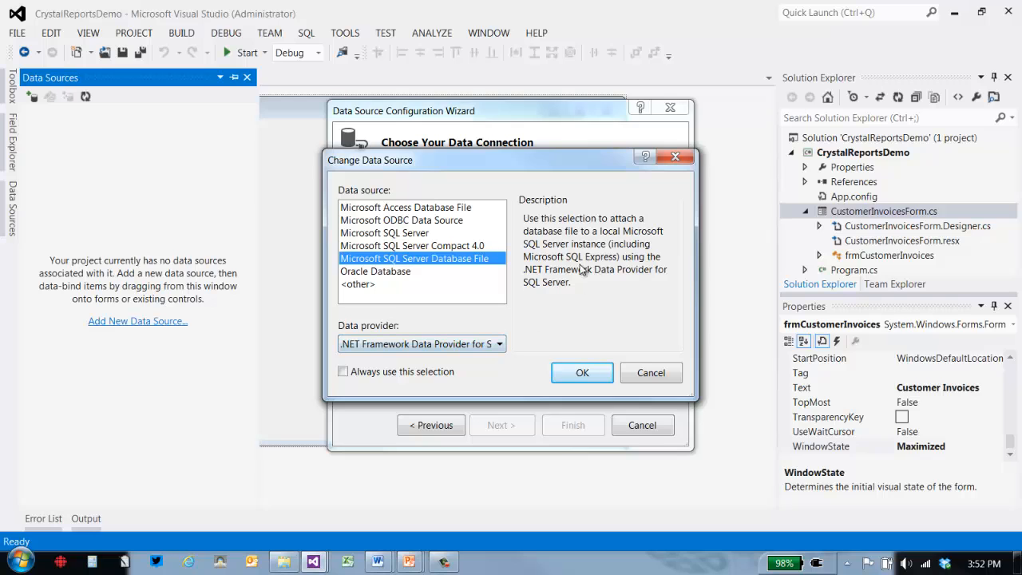
click(585, 372)
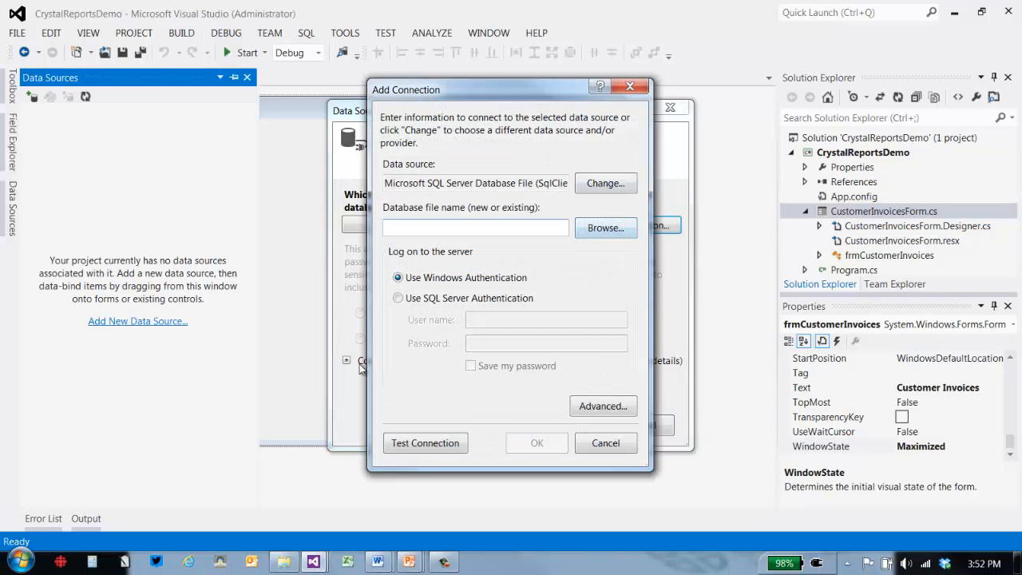
- Choose MMABooks.mdf, found by way of the Demos folder, as the connection's database file
click(614, 229)
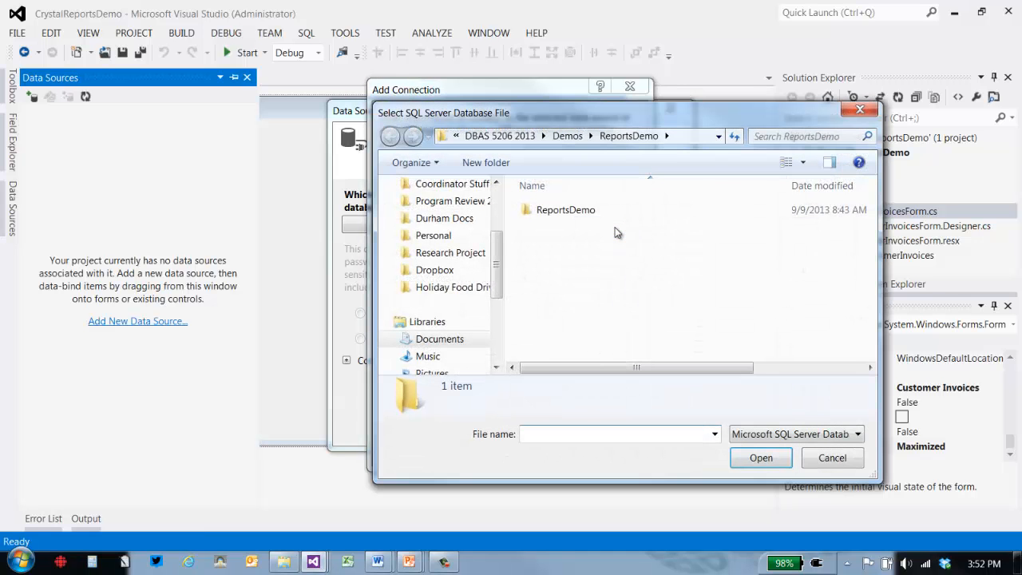
click(568, 136)
click(590, 262)
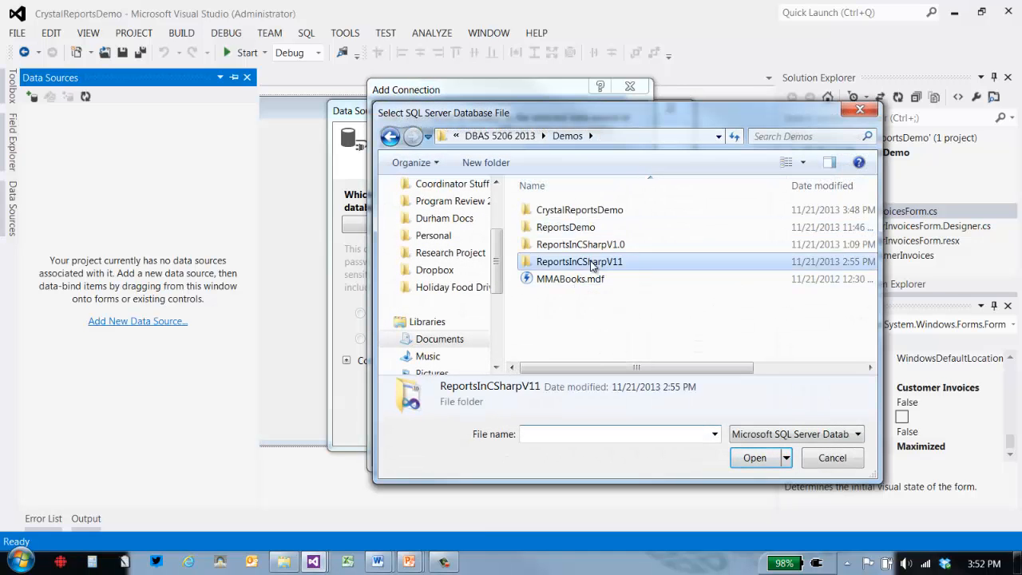
double_click(591, 263)
double_click(567, 262)
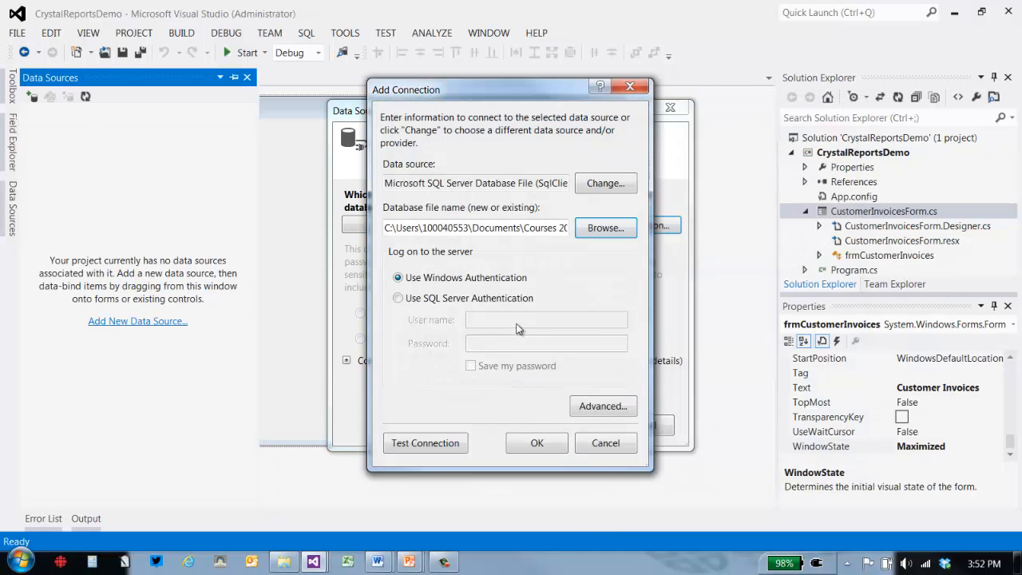
- Test the connection to the database file and accept the connection settings
click(437, 444)
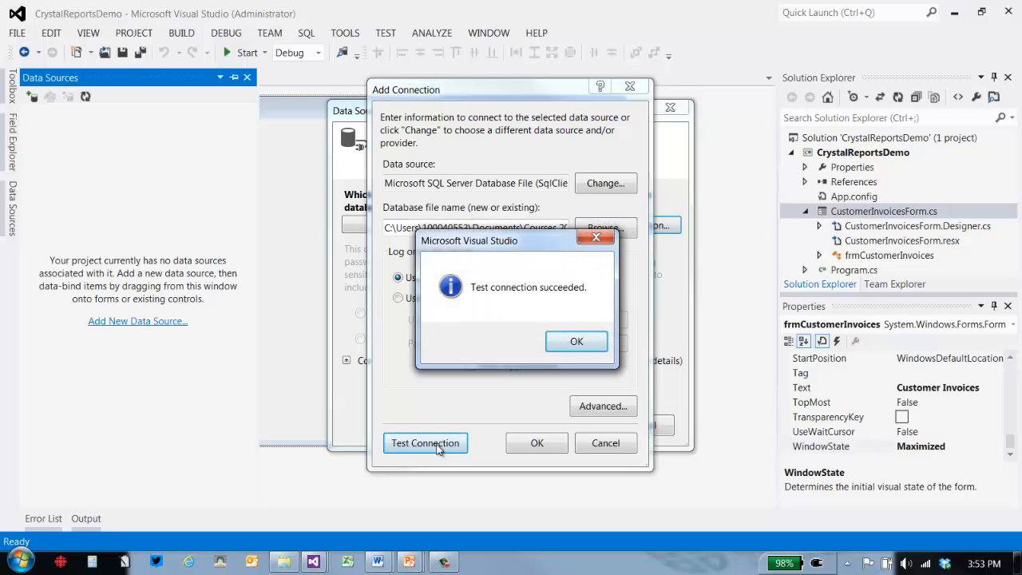
click(580, 339)
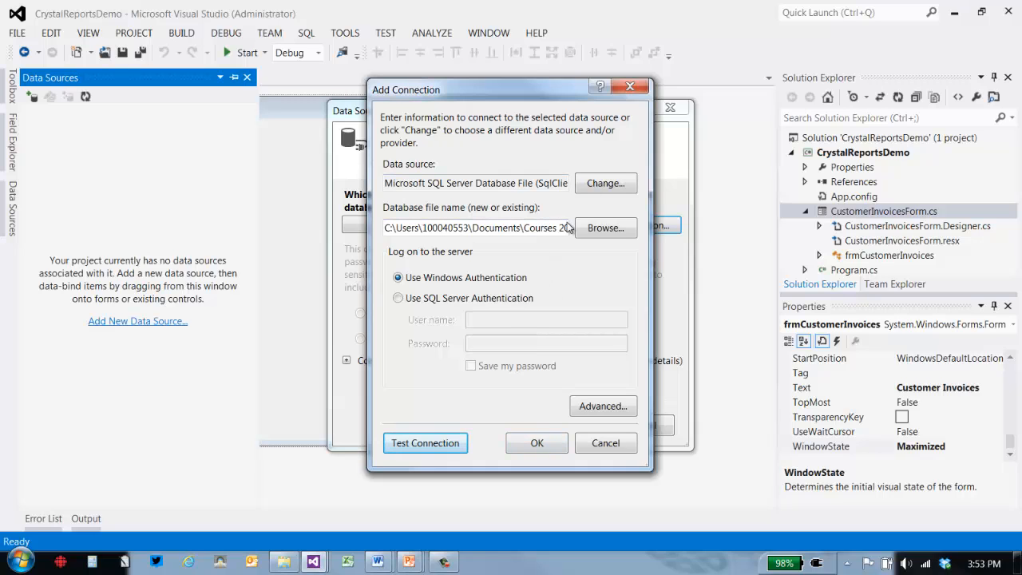
click(537, 445)
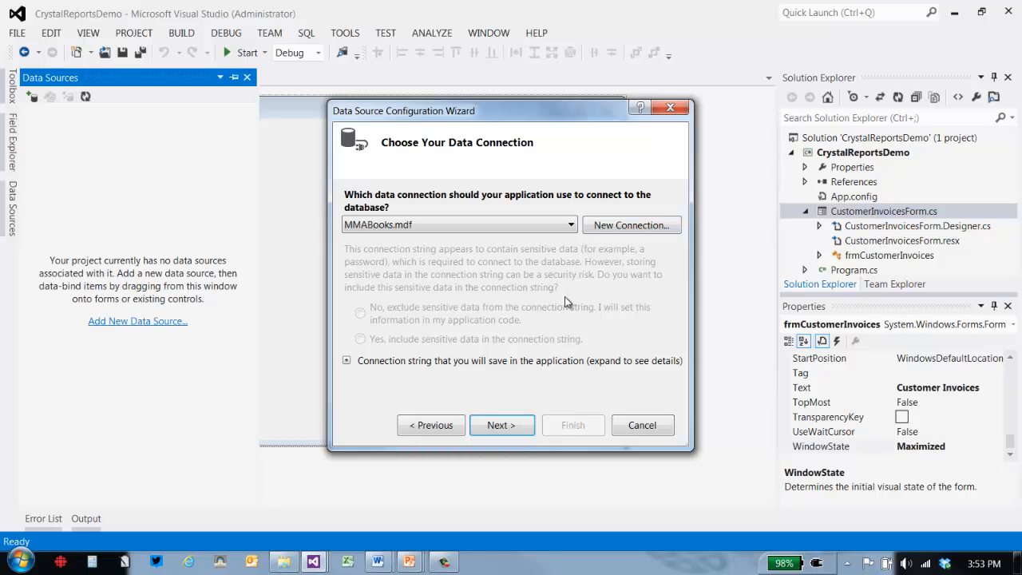
- Use the MMABooks.mdf connection, copy the data file into the project, and save the connection string as MMABooksConnectionString
click(512, 423)
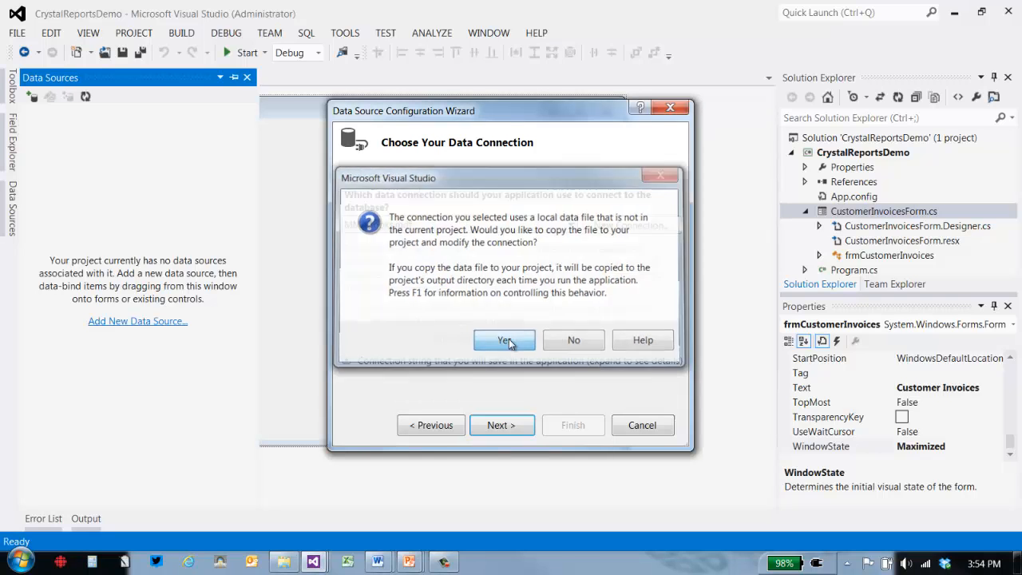
click(508, 340)
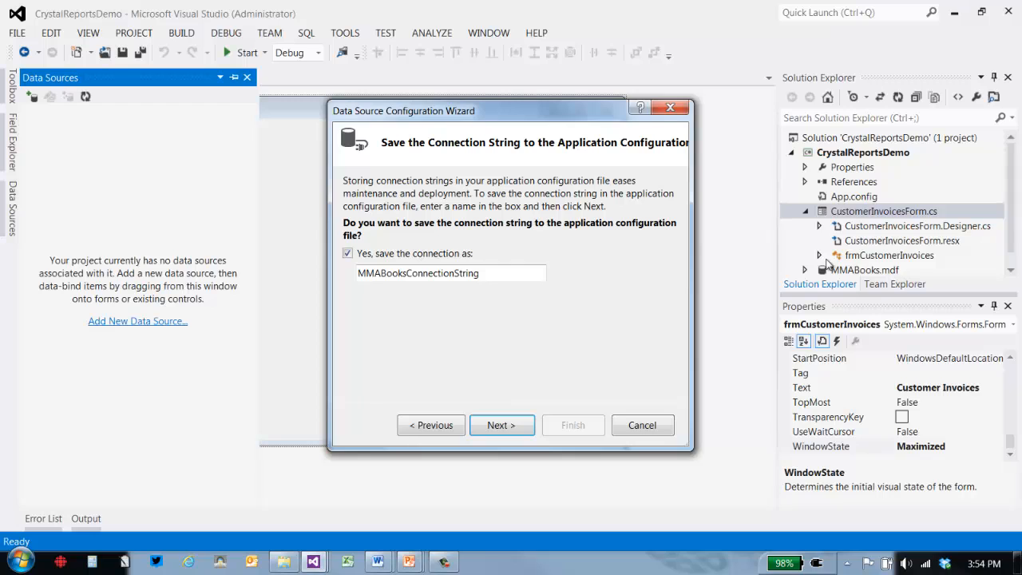
click(514, 427)
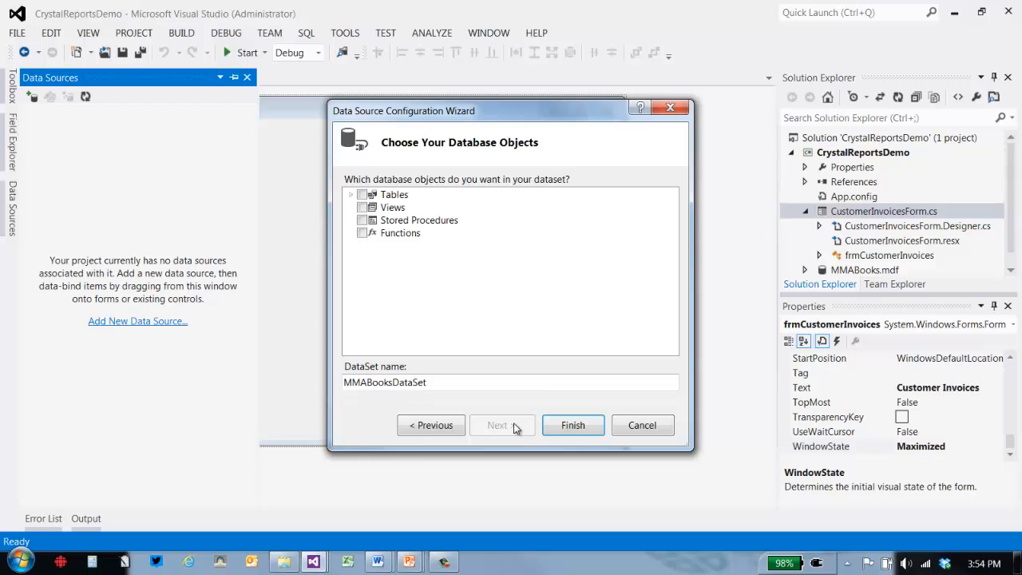
- Include all columns of the Customers and Invoices tables in MMABooksDataSet and finish the data source
click(351, 195)
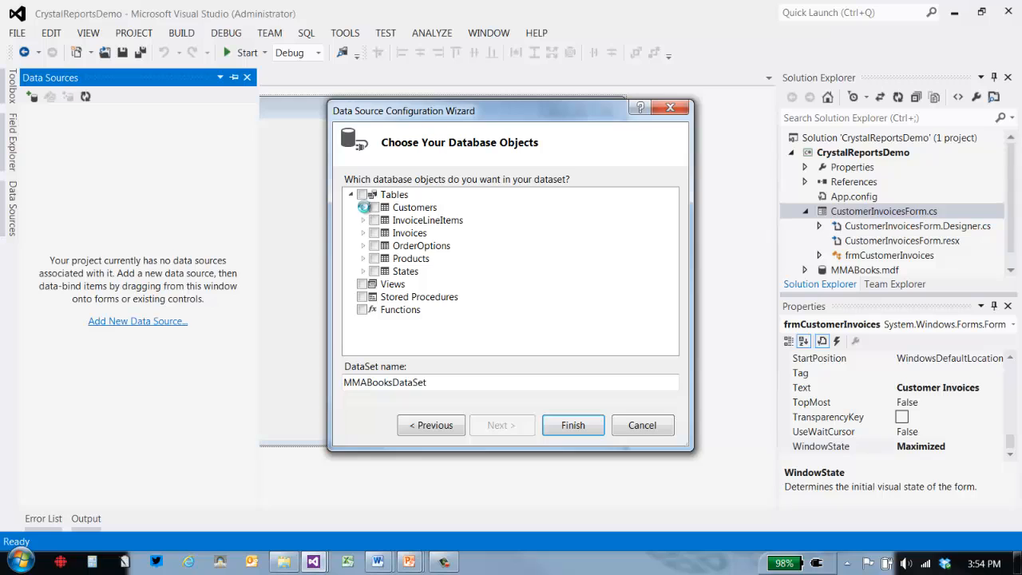
click(363, 207)
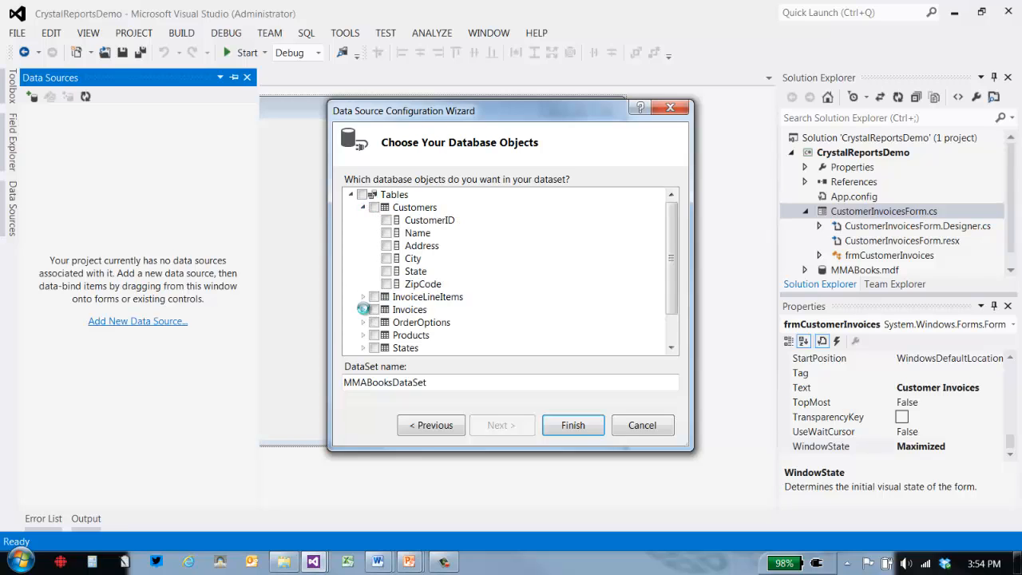
click(363, 309)
mouse_move(671, 281)
mouse_down()
mouse_move(671, 257)
mouse_move(671, 289)
mouse_up()
click(373, 206)
click(374, 258)
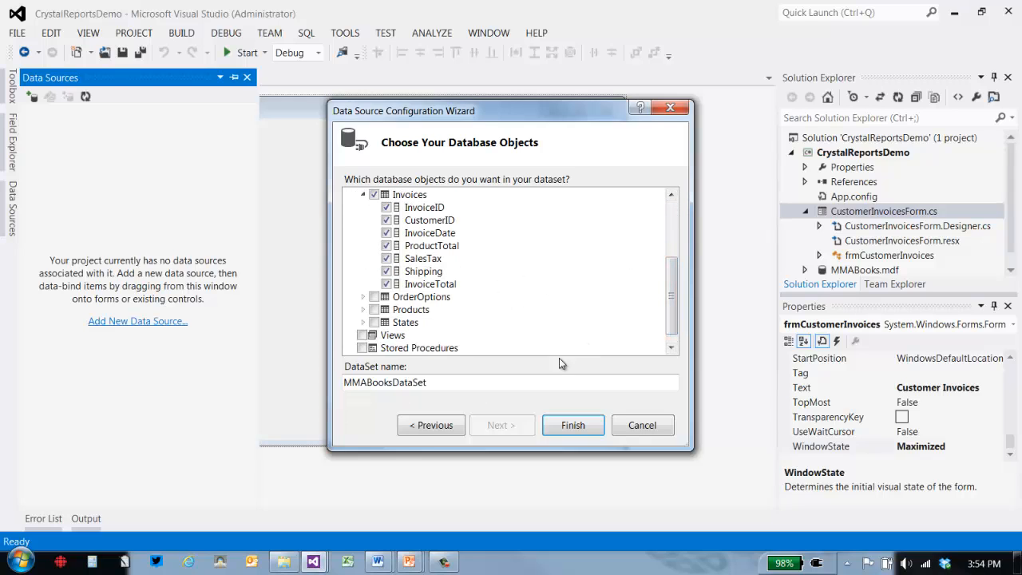
click(583, 429)
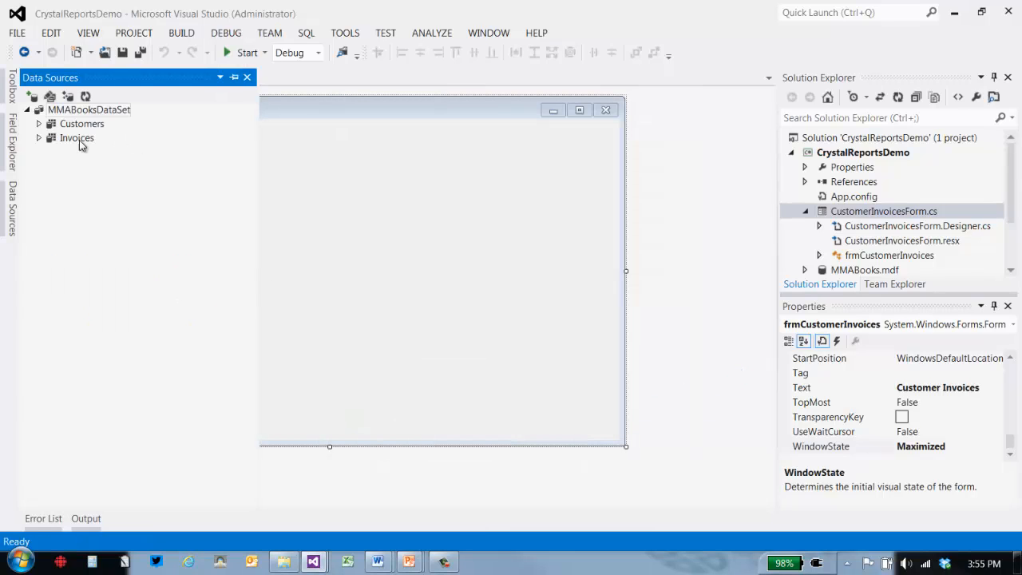
- Open MMABooksDataSet.xsd to examine its tables, relation and table adapters, and return to the form design
click(235, 77)
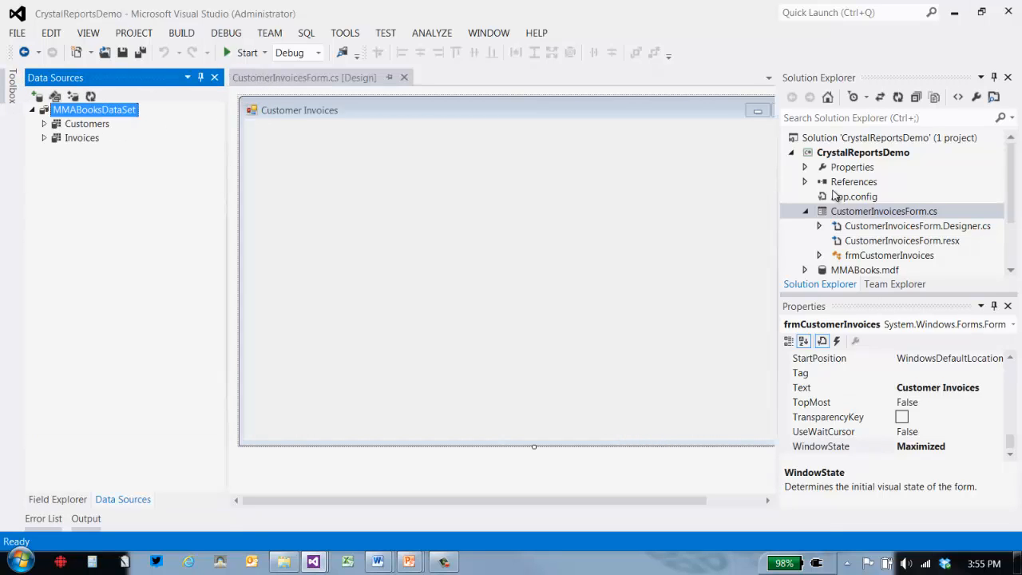
drag(1012, 206, 1012, 248)
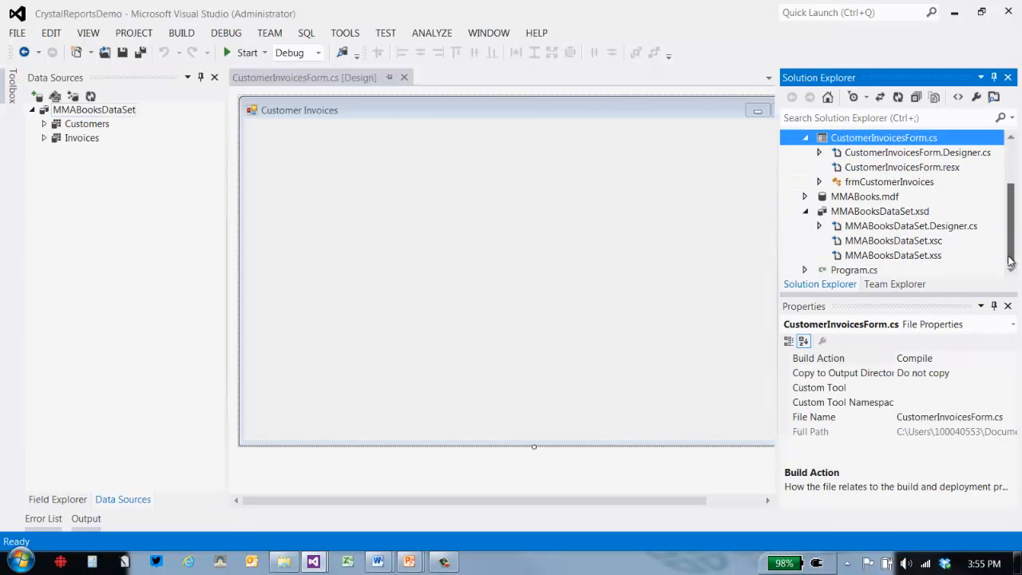
click(907, 213)
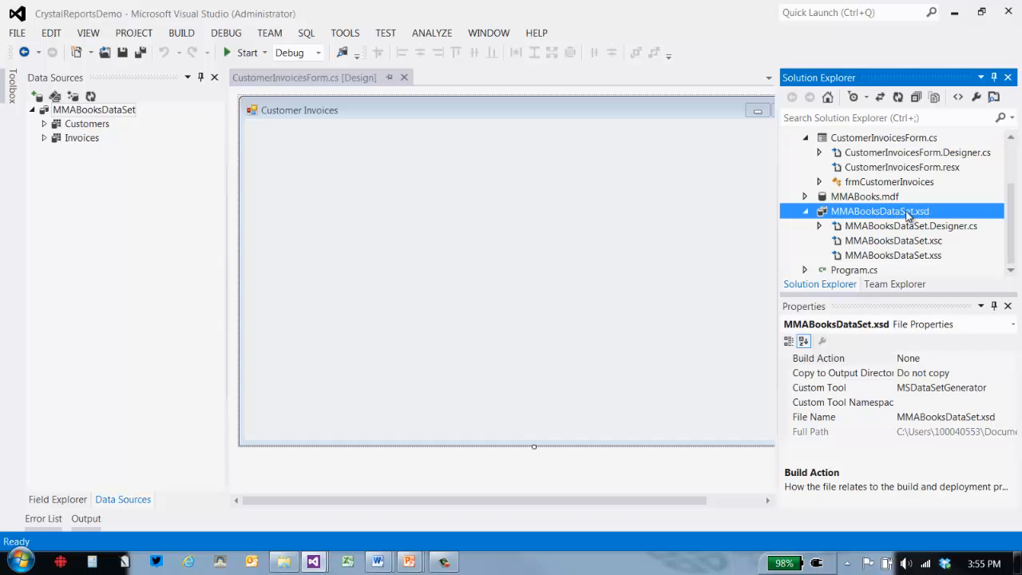
double_click(907, 214)
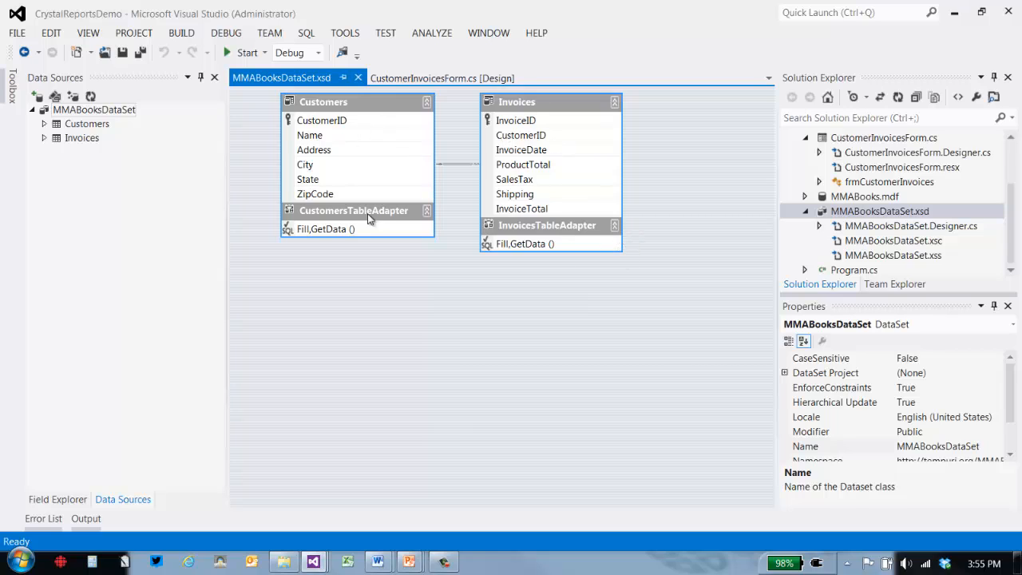
click(358, 77)
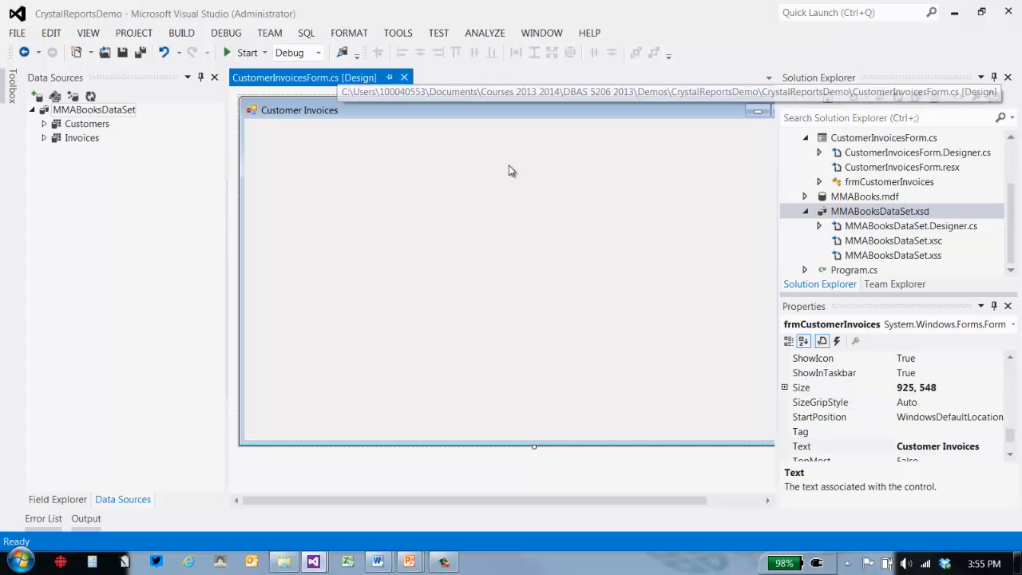
click(201, 79)
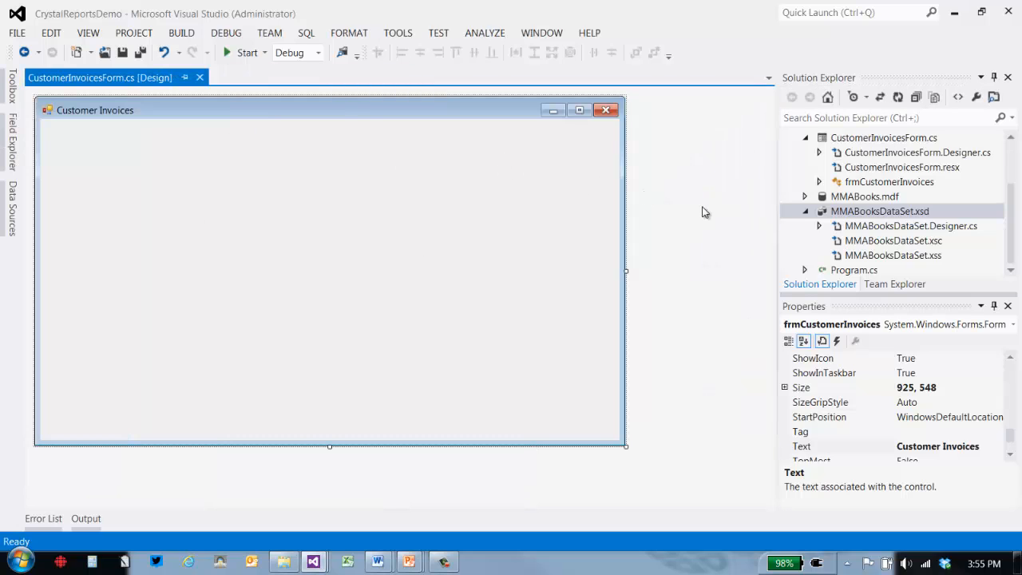
mouse_move(778, 221)
mouse_down()
mouse_move(814, 214)
mouse_move(781, 205)
mouse_up()
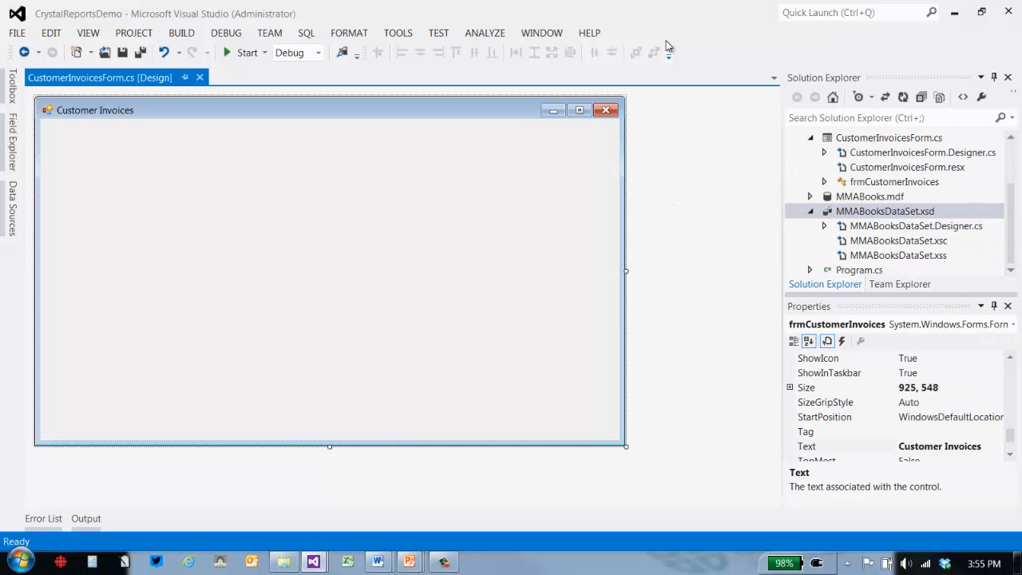
drag(669, 5, 1021, 50)
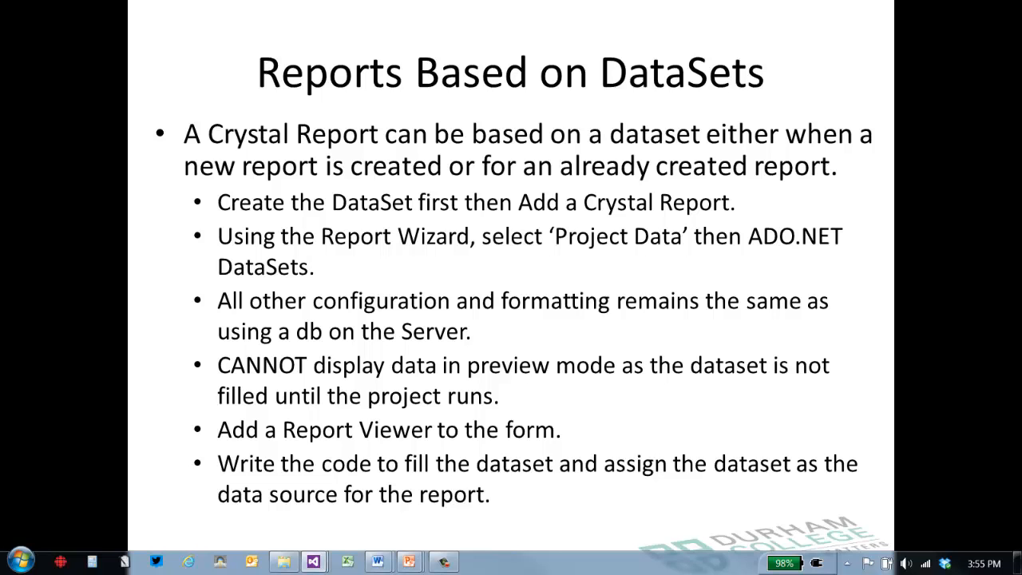
drag(1021, 49, 352, 0)
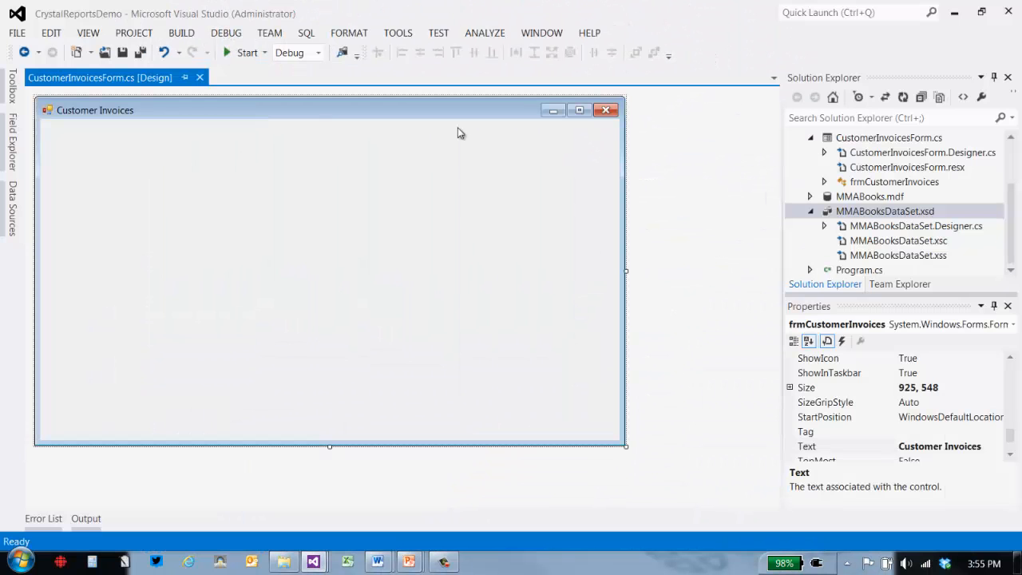
- Begin adding a new item to the CrystalReportsDemo project, using the Crystal Reports template from the Reporting category
drag(1012, 214, 901, 171)
click(858, 156)
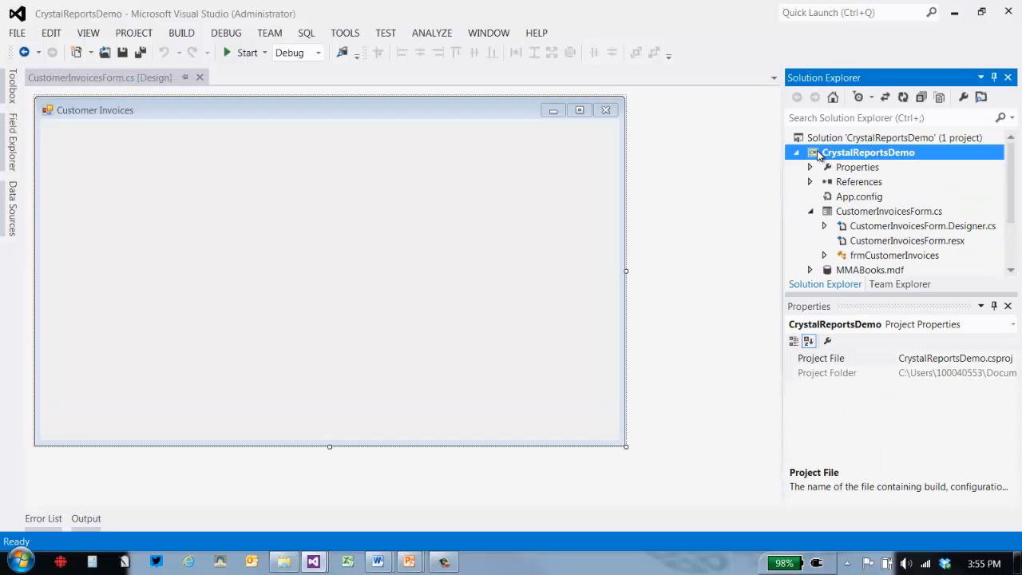
right_click(818, 154)
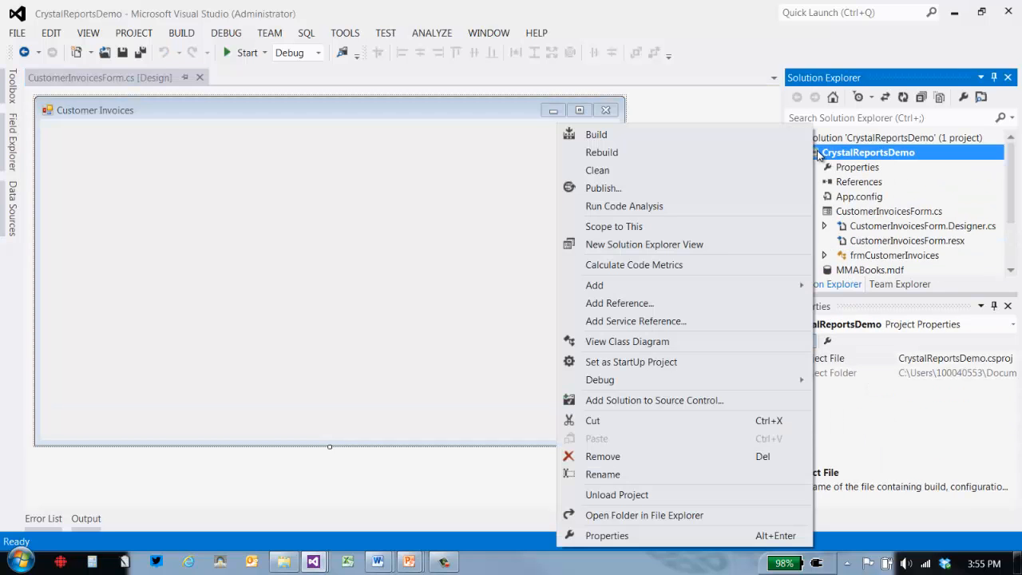
mouse_move(631, 289)
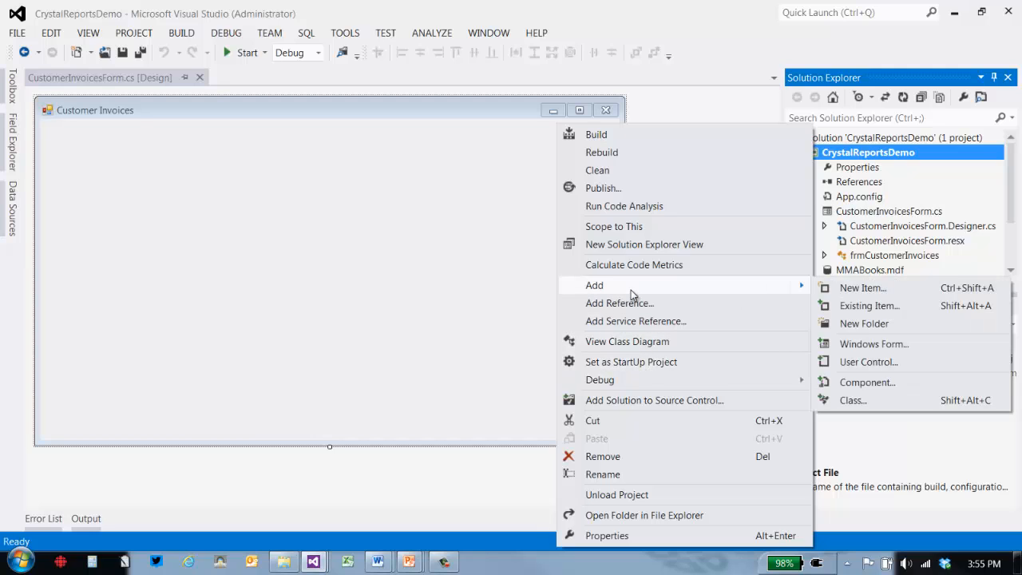
click(851, 294)
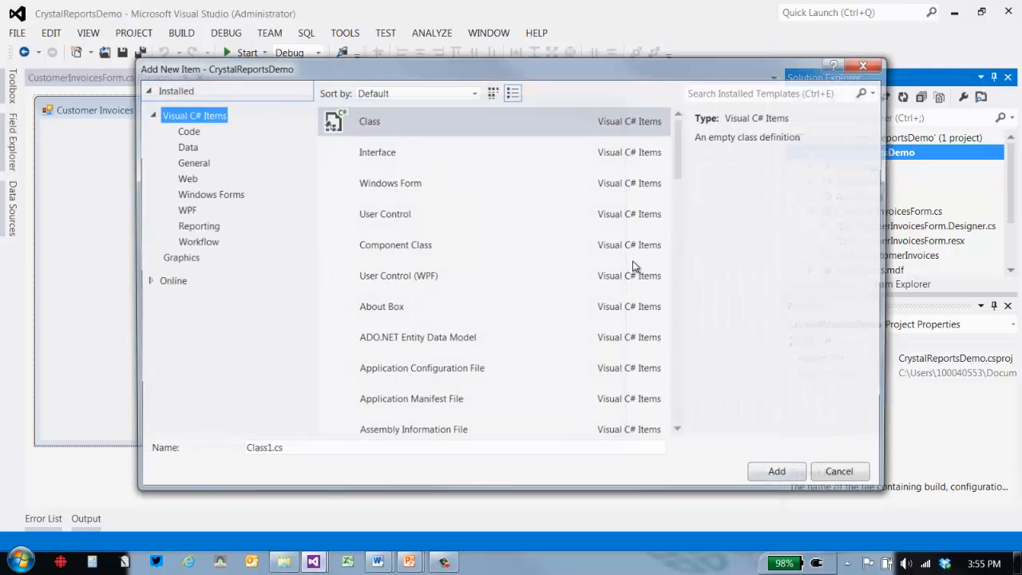
click(194, 227)
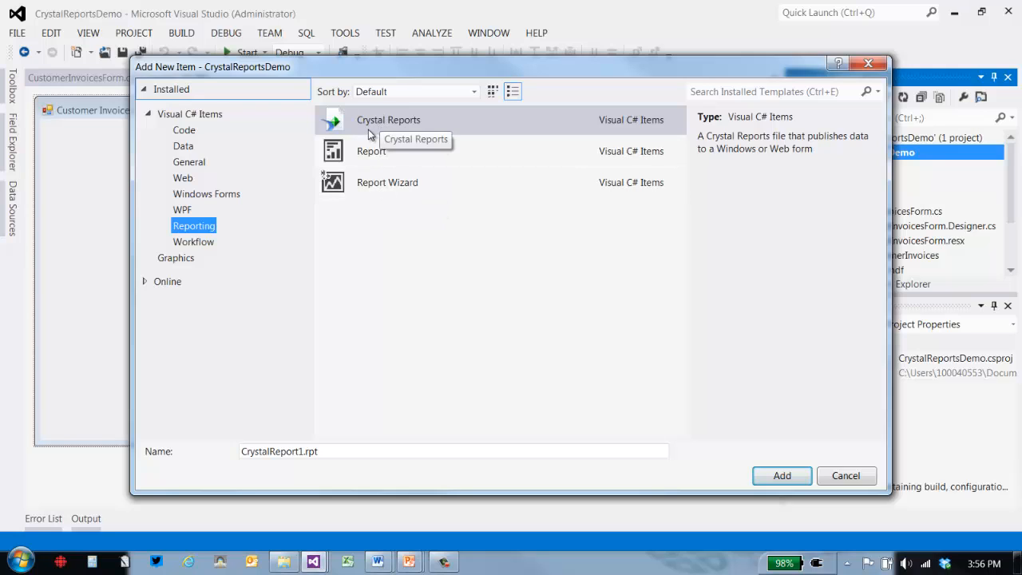
- Name the new Crystal Report CustomerInvoicesReport.rpt and add it to the project
click(307, 451)
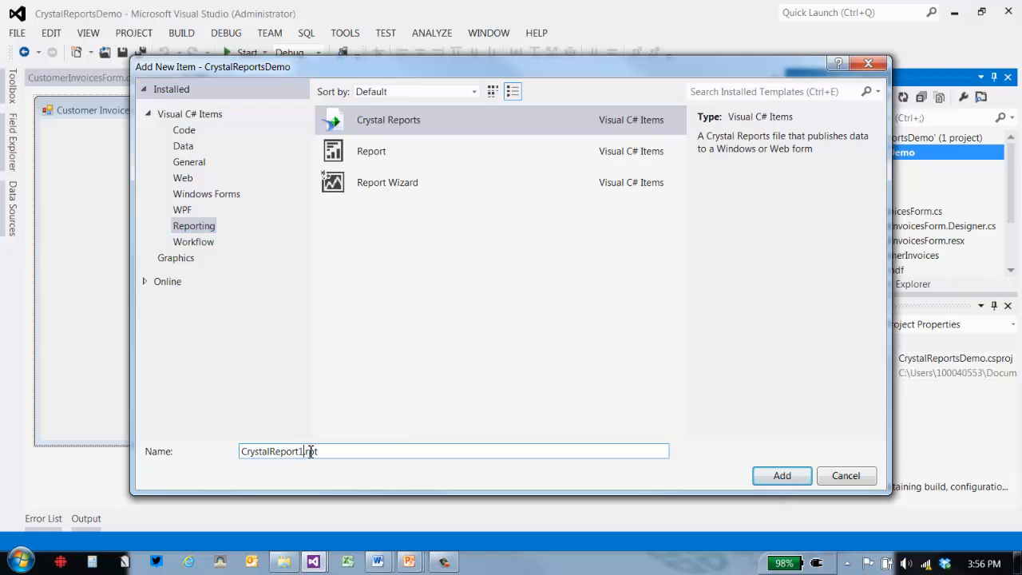
key(BackSpace)
key(BackSpace)
key(BackSpace)
key(BackSpace)
key(BackSpace)
key(BackSpace)
key(BackSpace)
key(BackSpace)
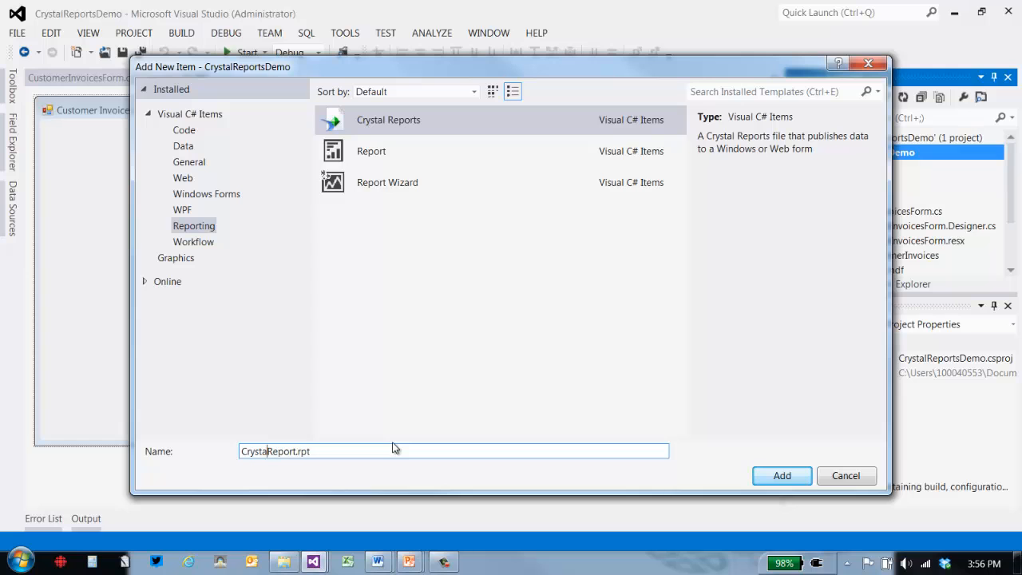
text(CustomerInvoices)
click(782, 477)
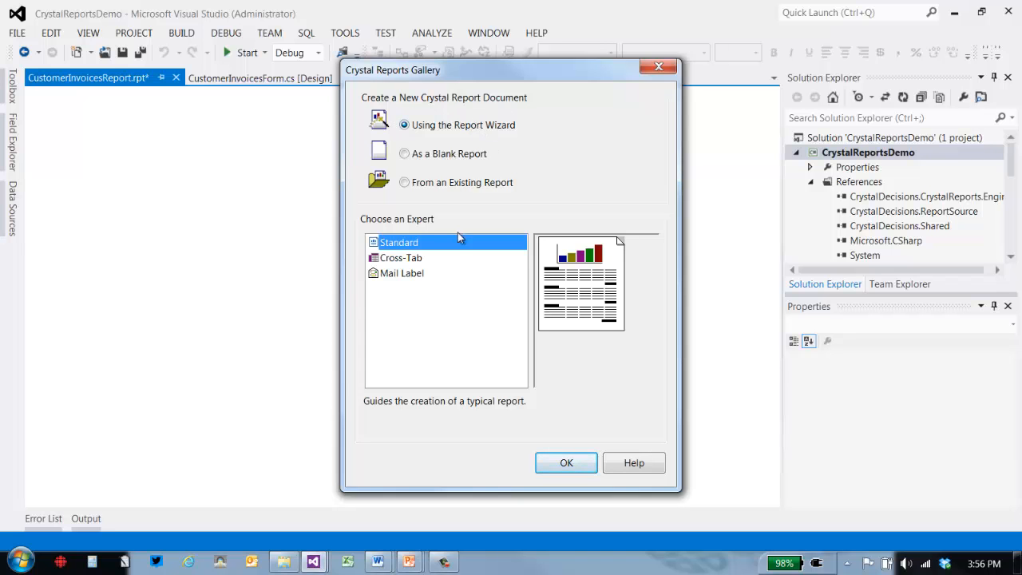
- Base a Standard wizard report on the project's MMABooksDataSet tables Customers and Invoices, accepting the link between them
click(577, 465)
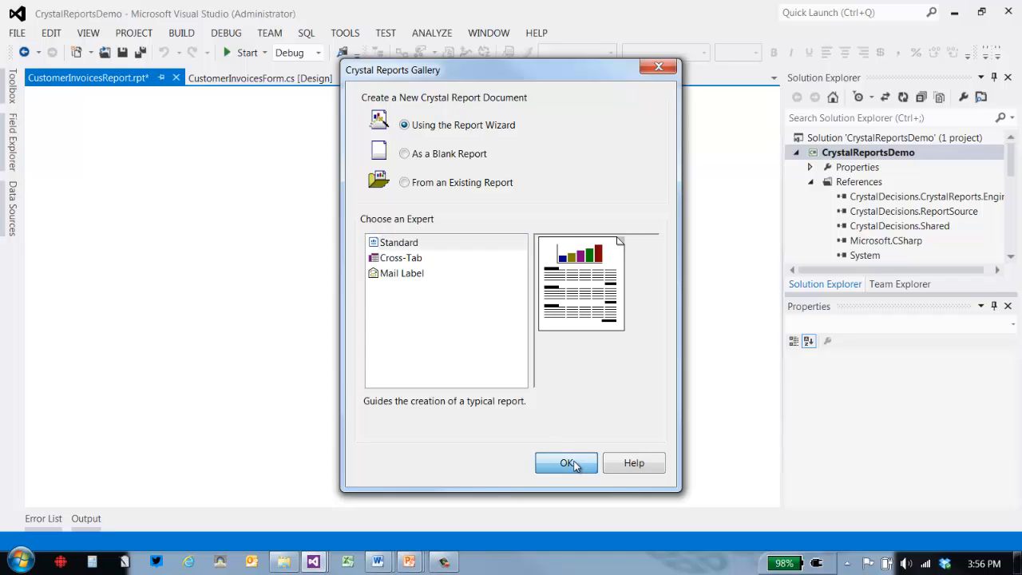
drag(566, 109, 504, 101)
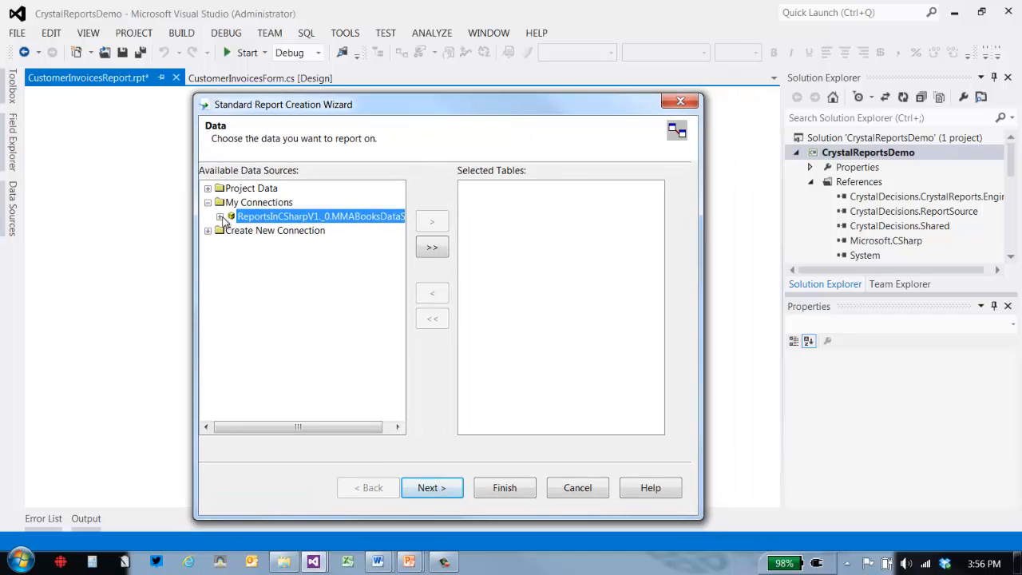
click(207, 188)
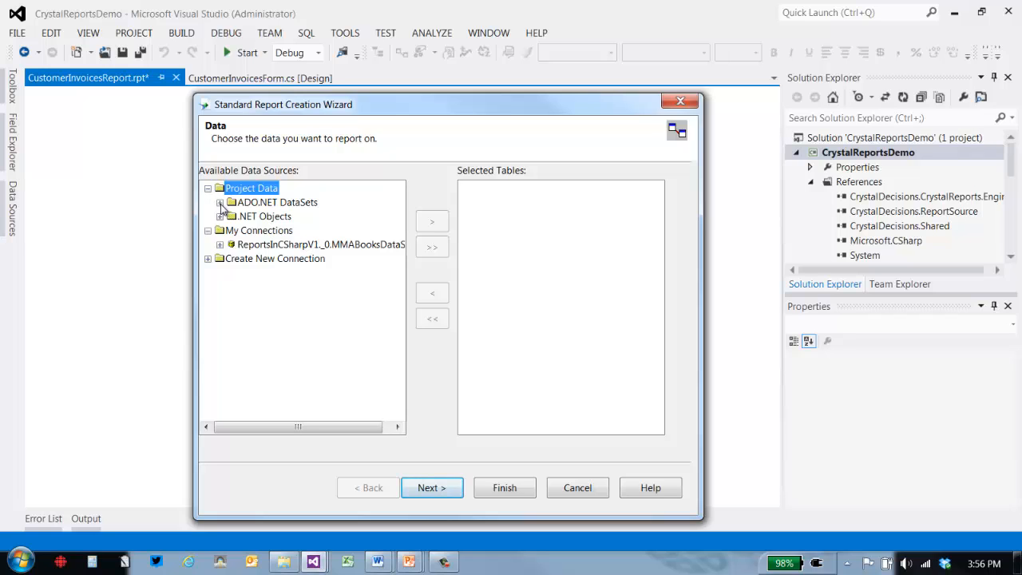
click(221, 202)
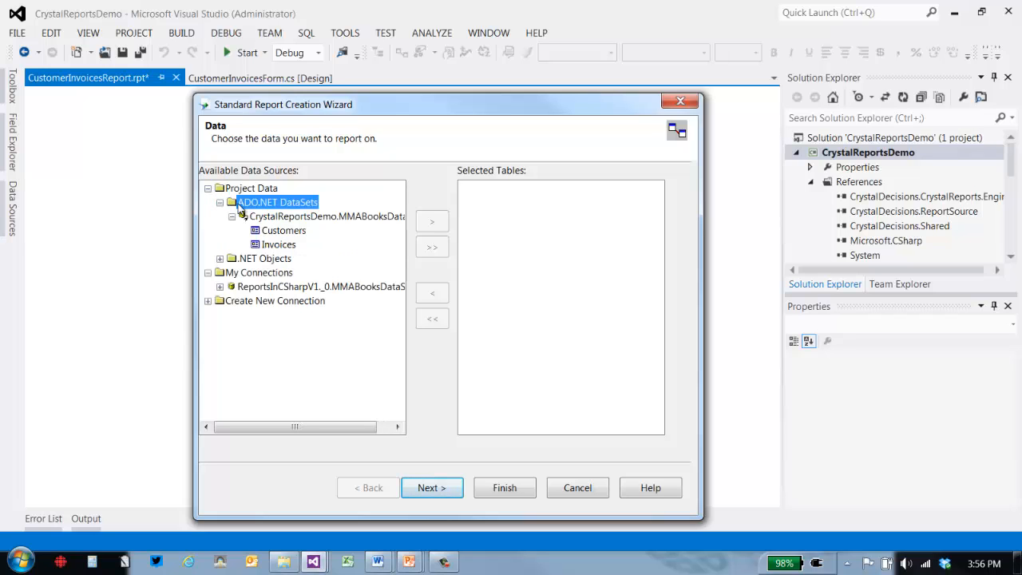
click(281, 232)
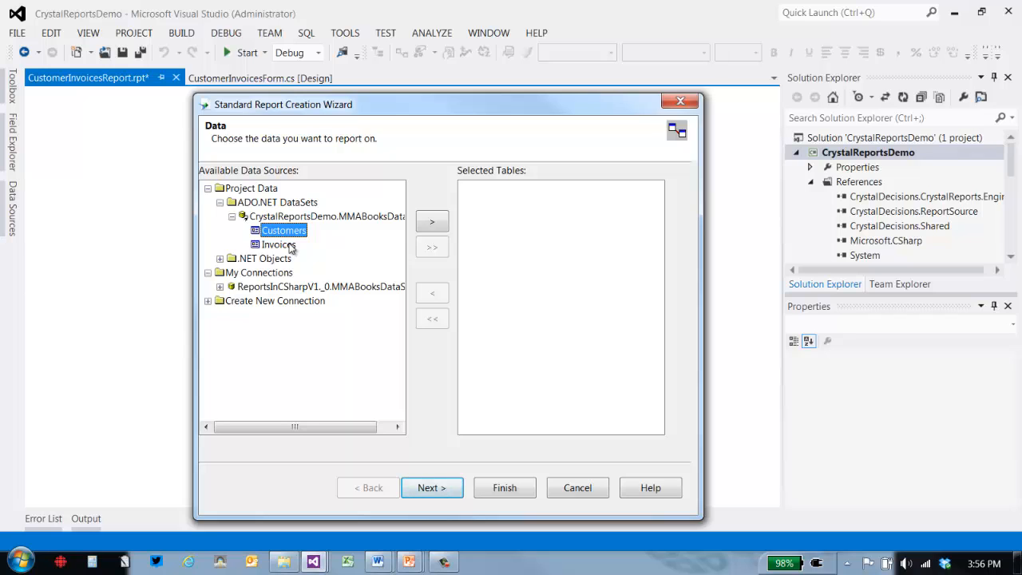
ctrl+click(280, 245)
click(432, 223)
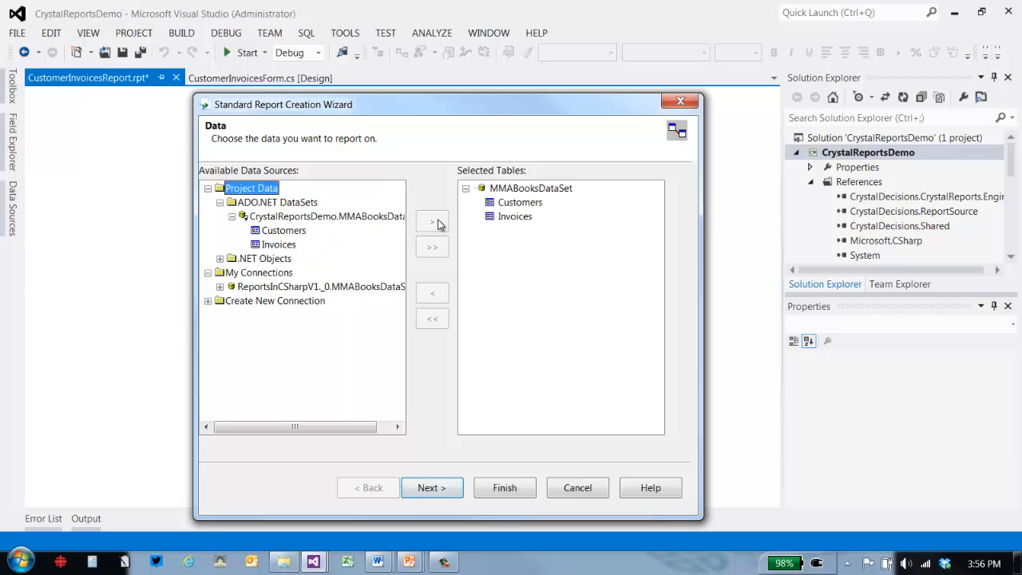
click(444, 490)
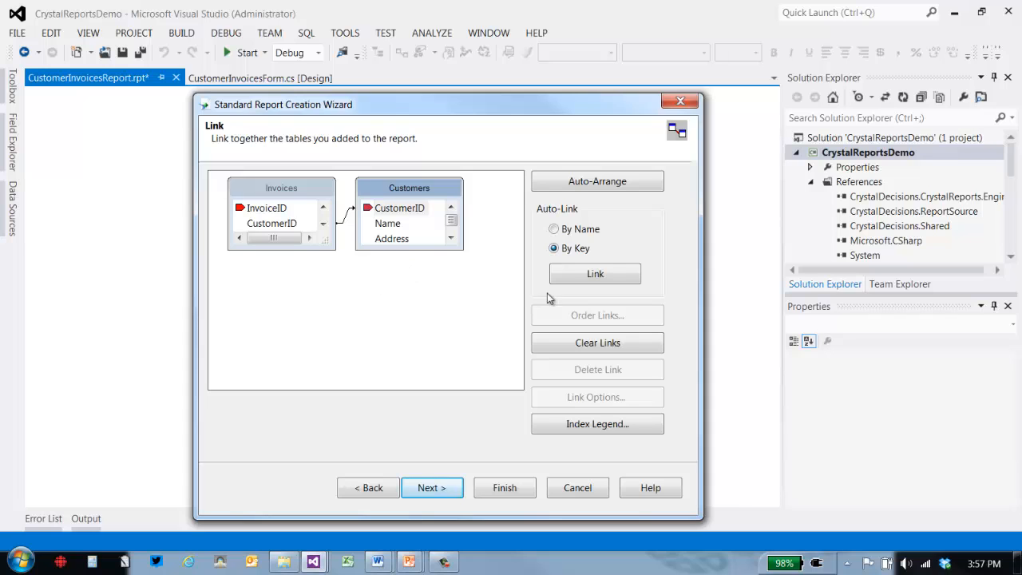
click(441, 487)
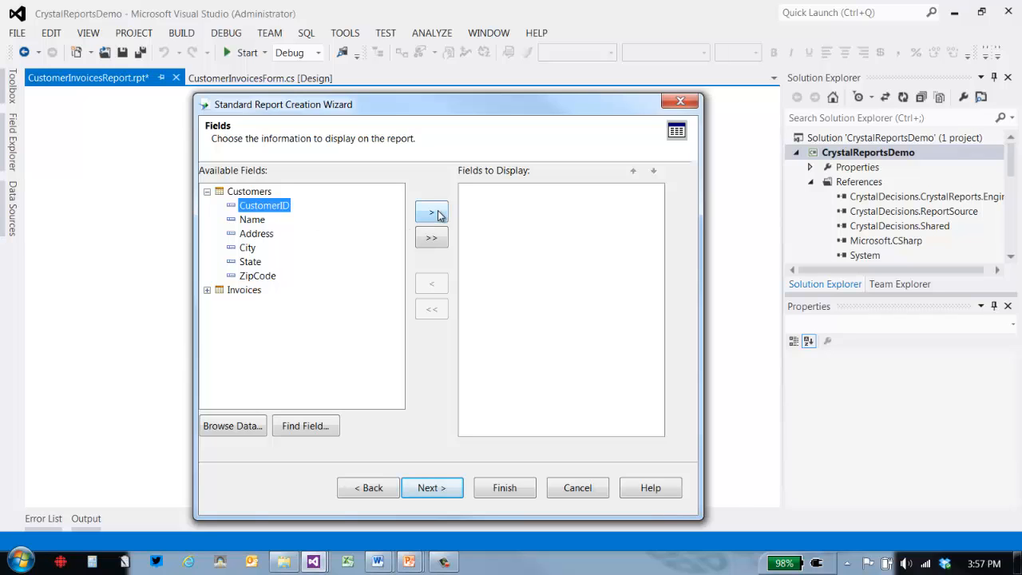
- Display the Customers fields Name, Address, City, State and ZipCode, and group the report by Customers.Name in ascending order
click(250, 220)
click(431, 214)
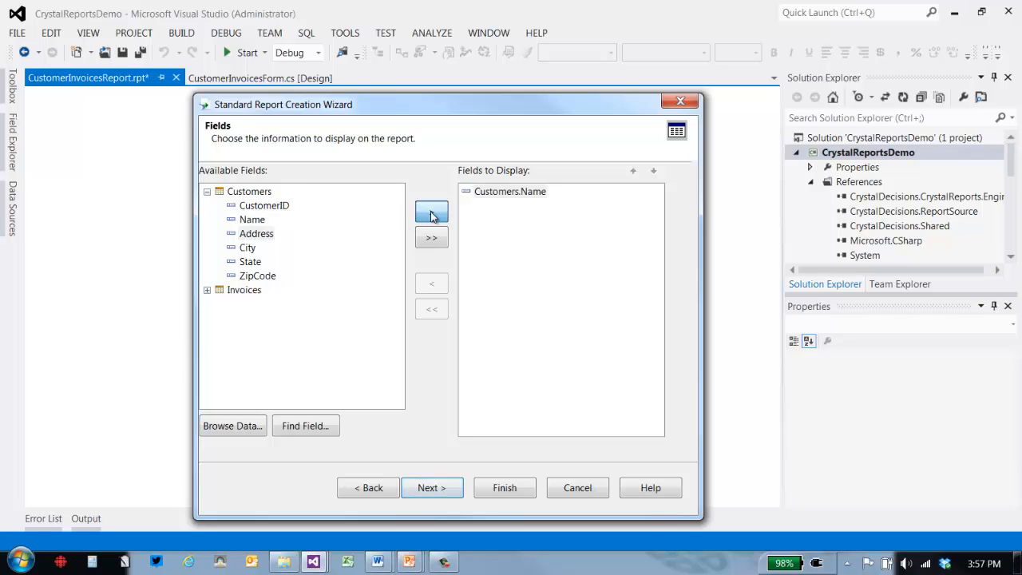
click(431, 214)
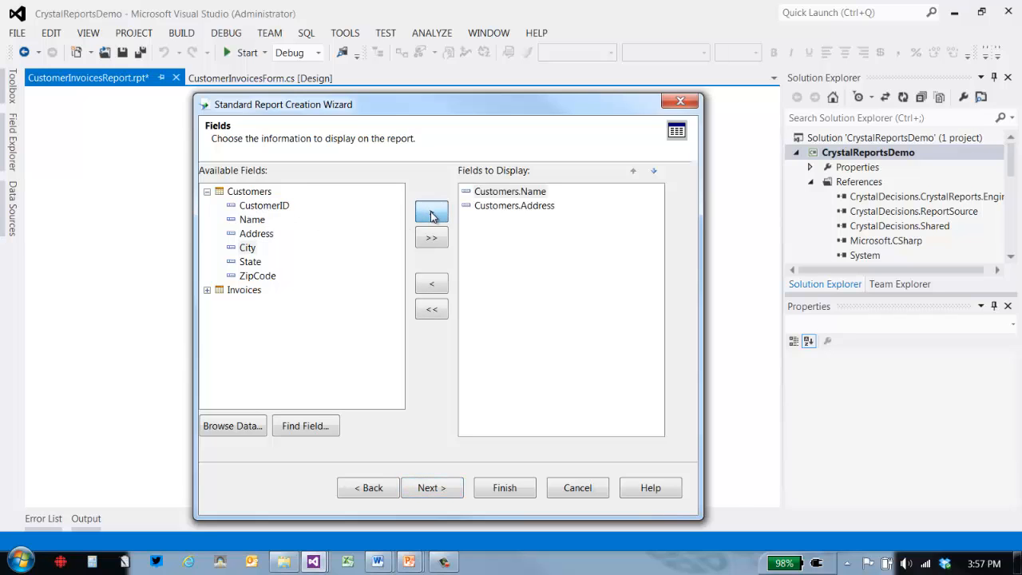
shift+click(247, 264)
shift+click(266, 275)
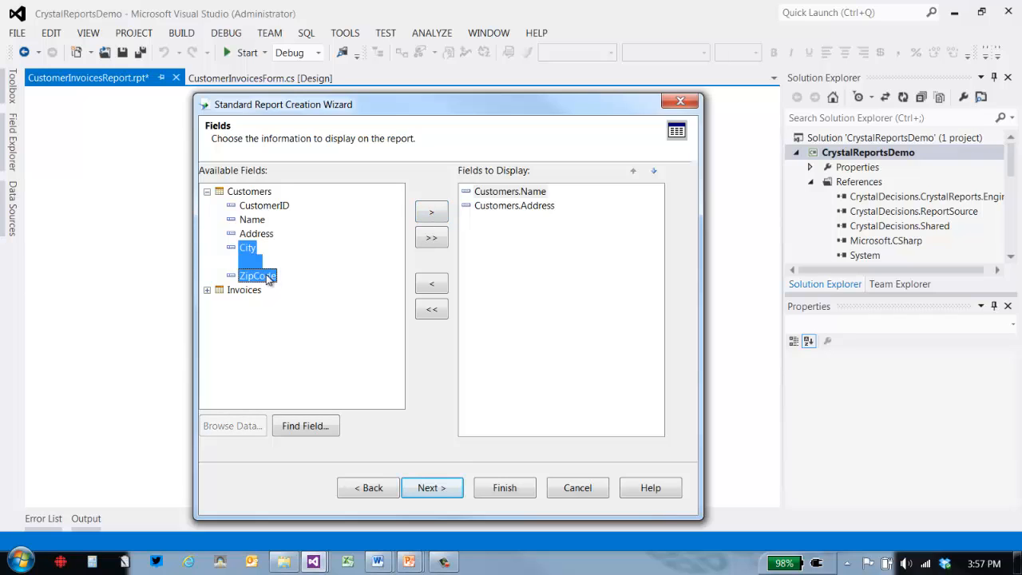
click(434, 213)
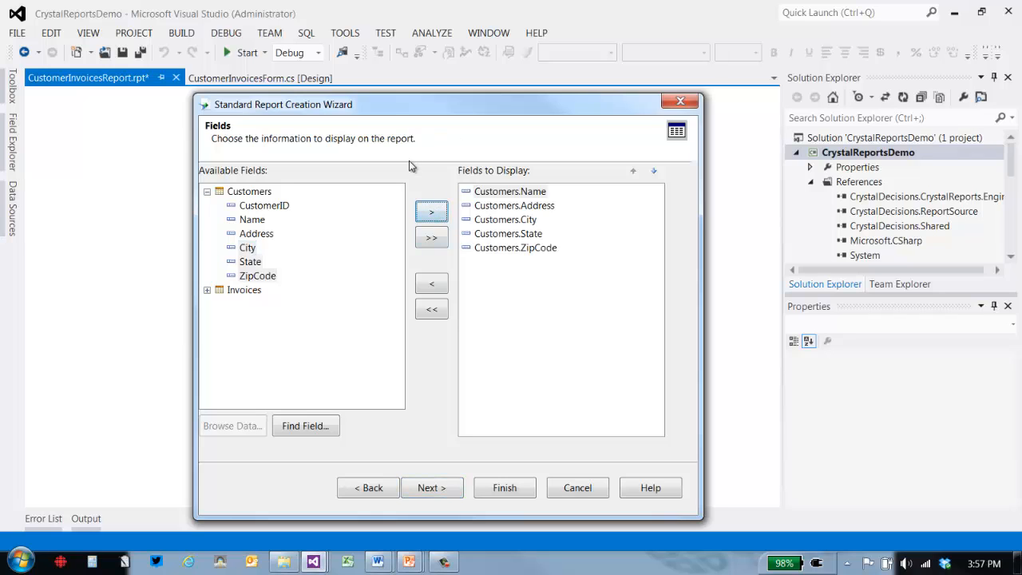
click(207, 290)
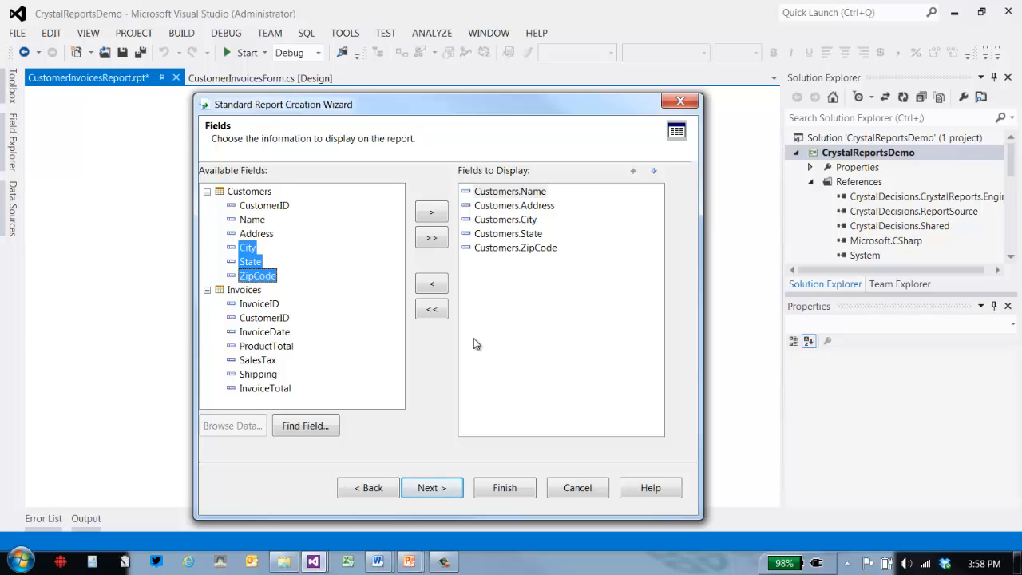
click(431, 487)
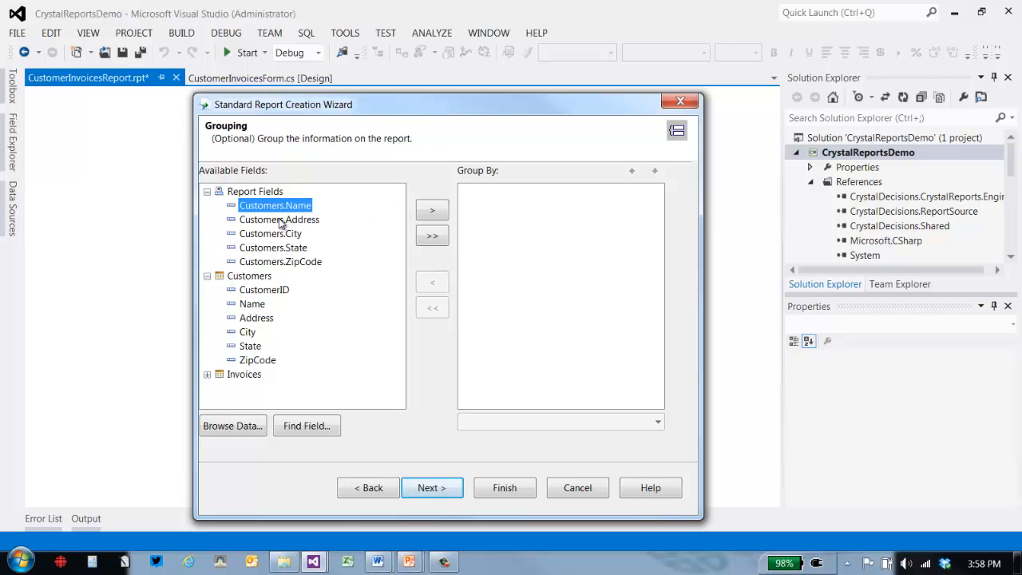
click(443, 213)
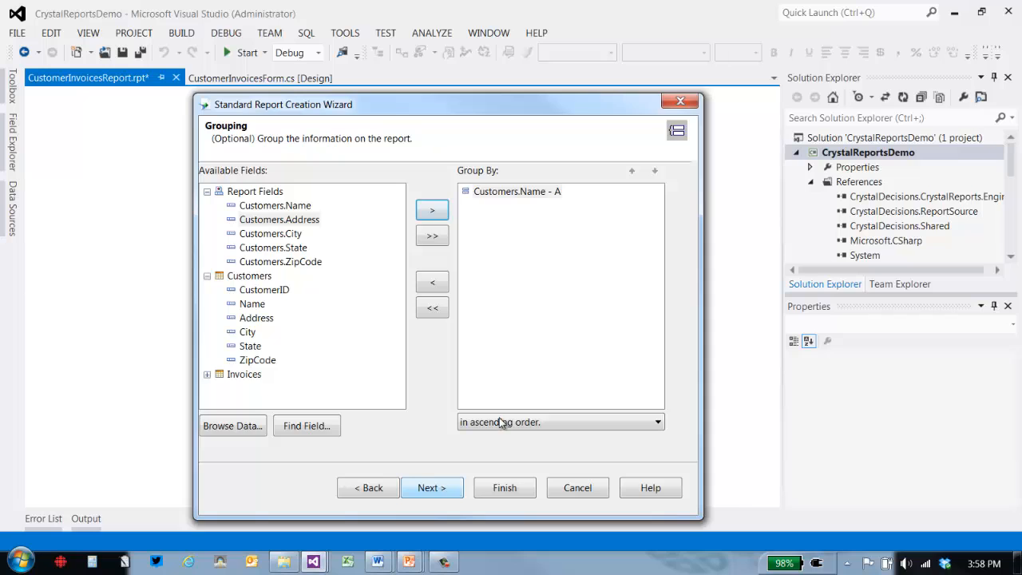
click(439, 489)
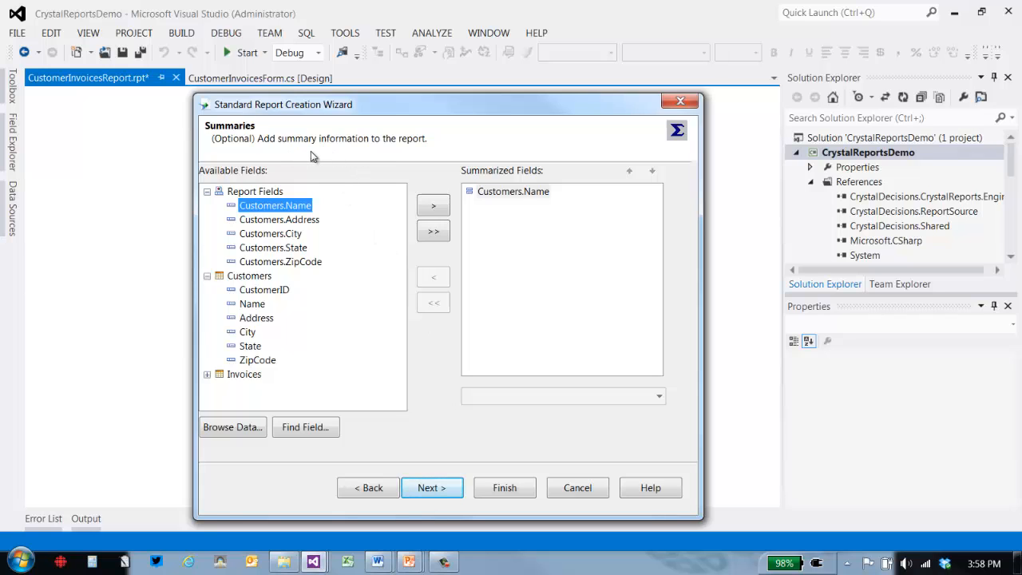
- Summarize each customer group with the Count of Invoices.InvoiceID and the Sum of Invoices.InvoiceTotal
click(206, 375)
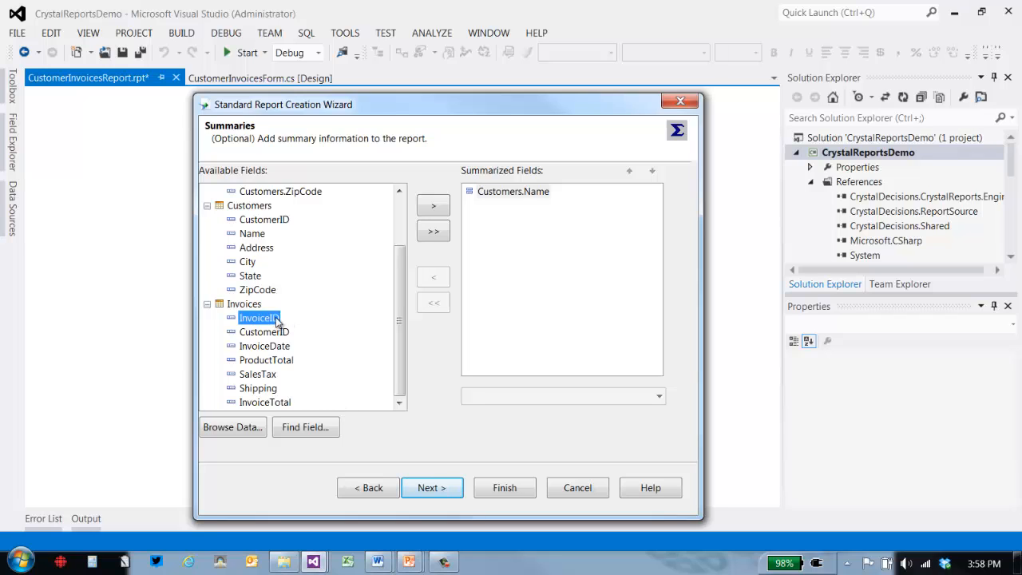
click(280, 404)
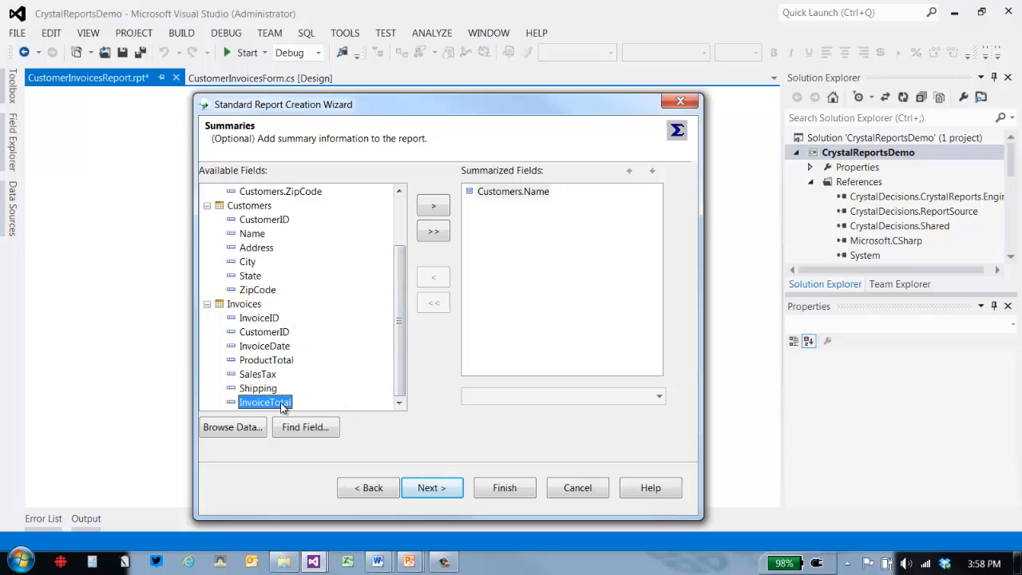
ctrl+click(259, 317)
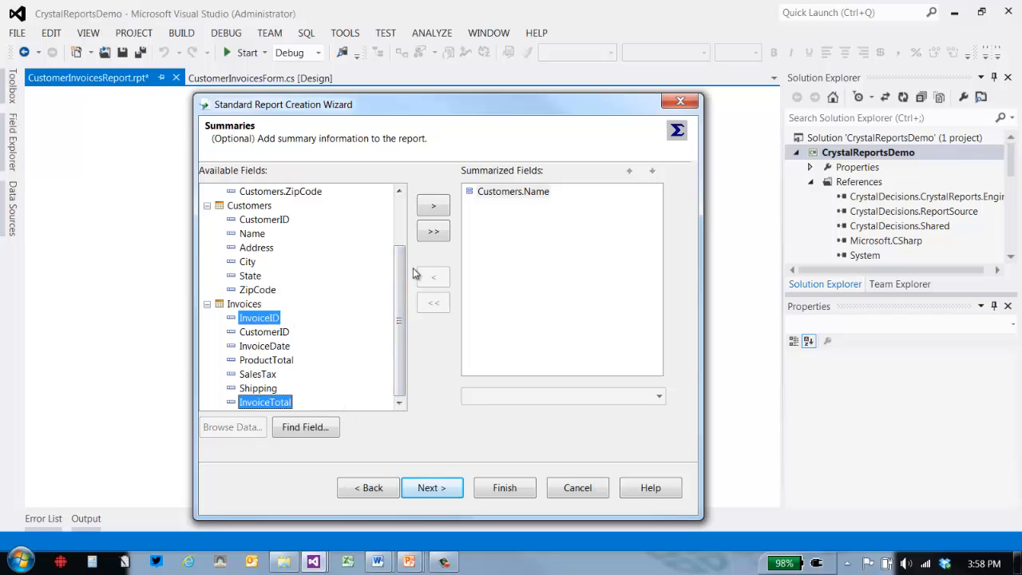
click(433, 206)
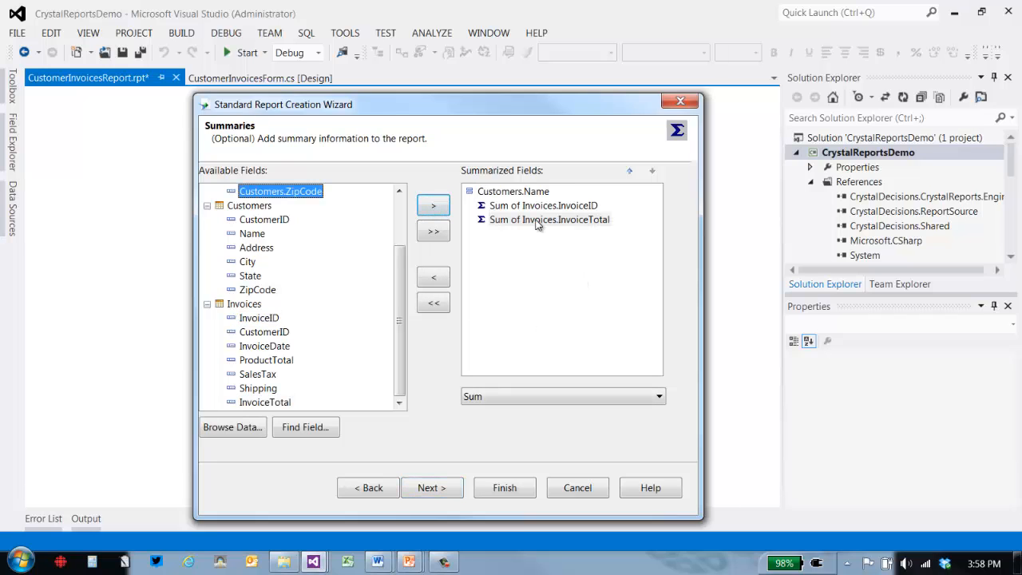
click(578, 223)
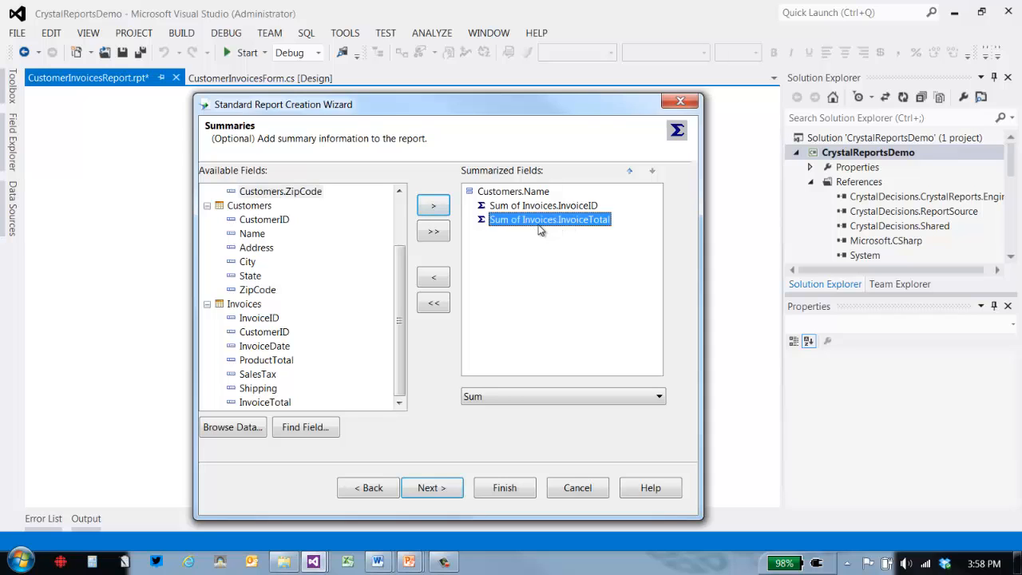
click(591, 209)
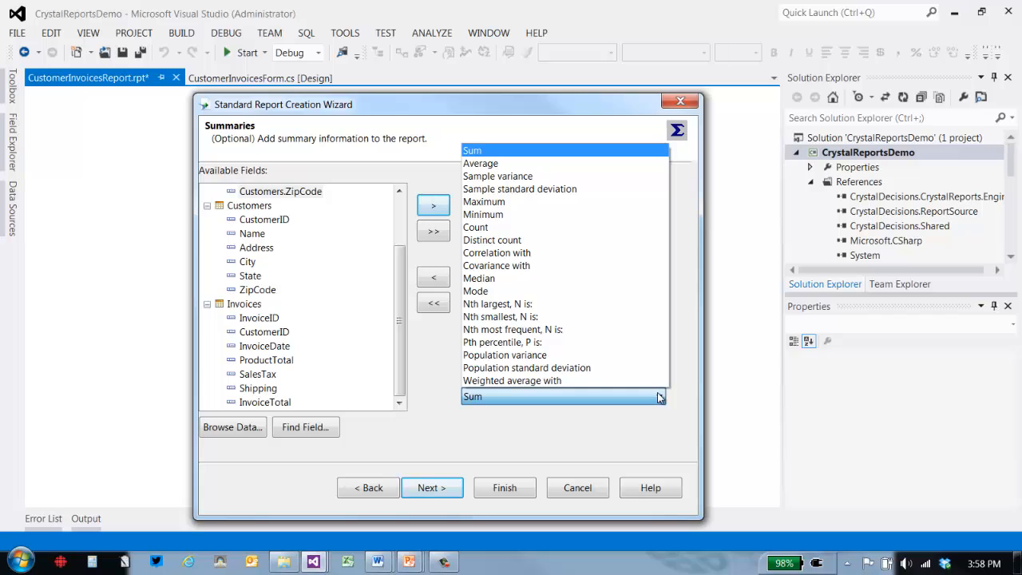
click(512, 228)
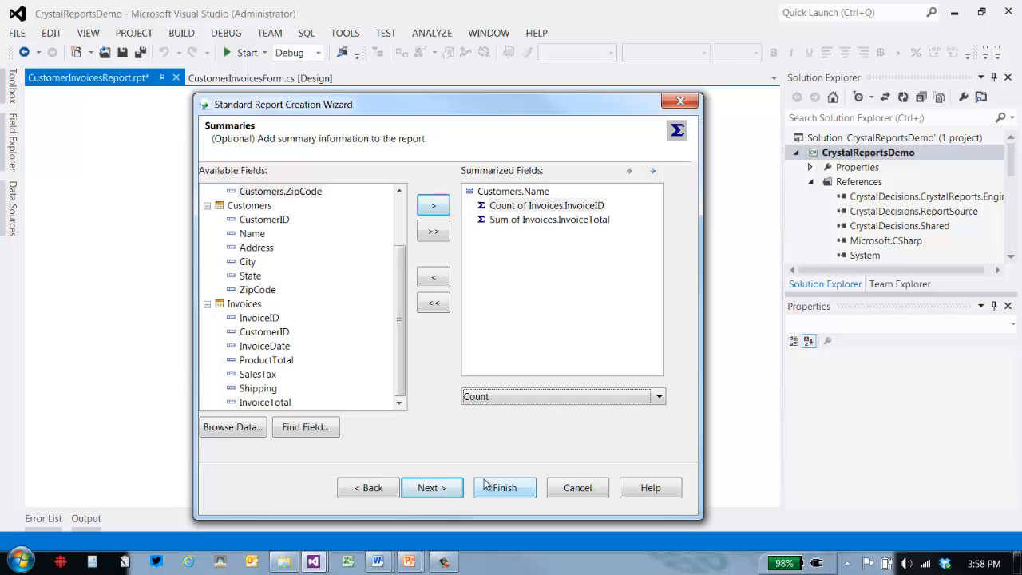
click(440, 493)
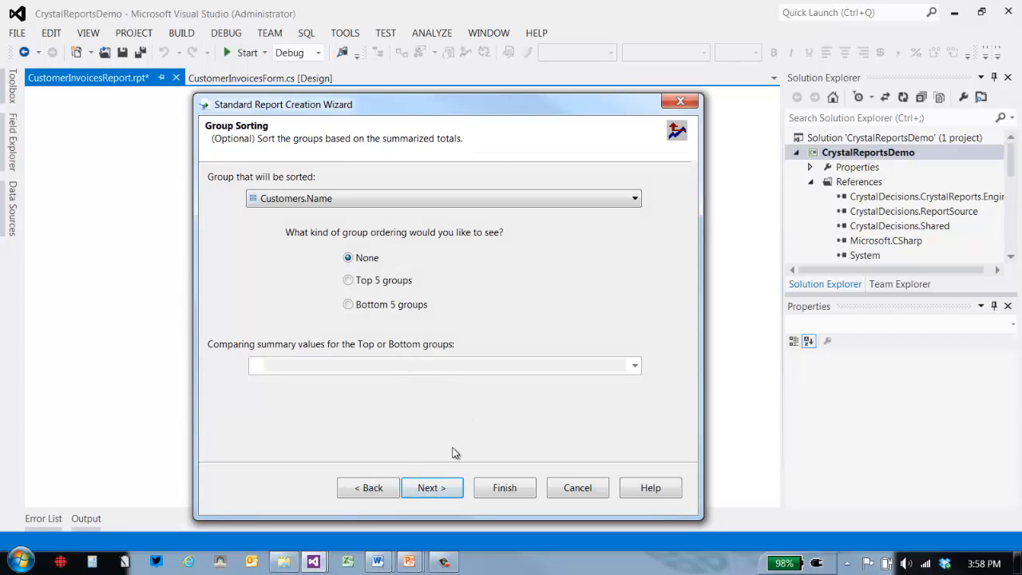
- Complete the report wizard with no group ordering, no chart and the Shading report style
click(446, 492)
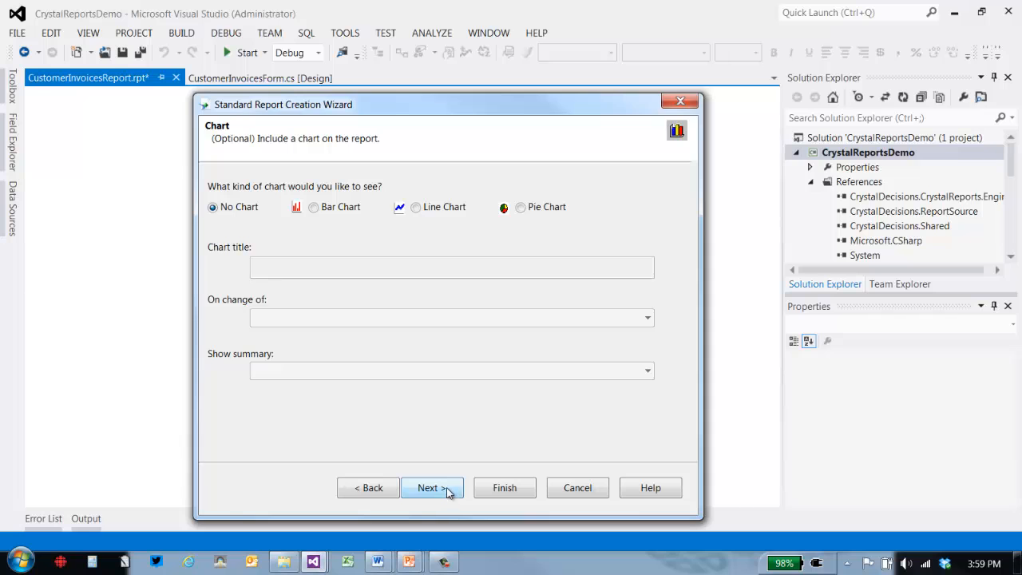
click(447, 493)
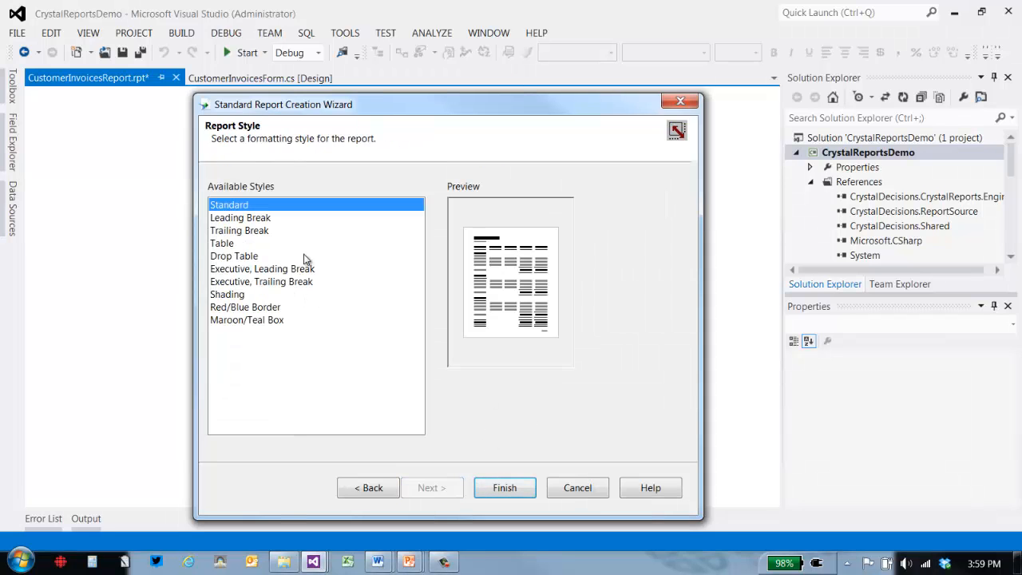
click(249, 219)
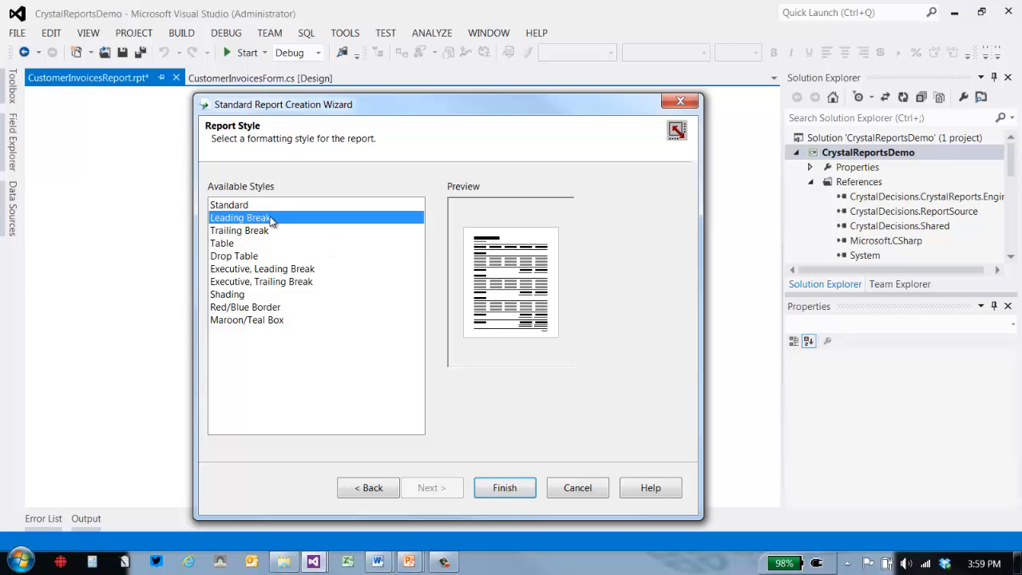
click(250, 231)
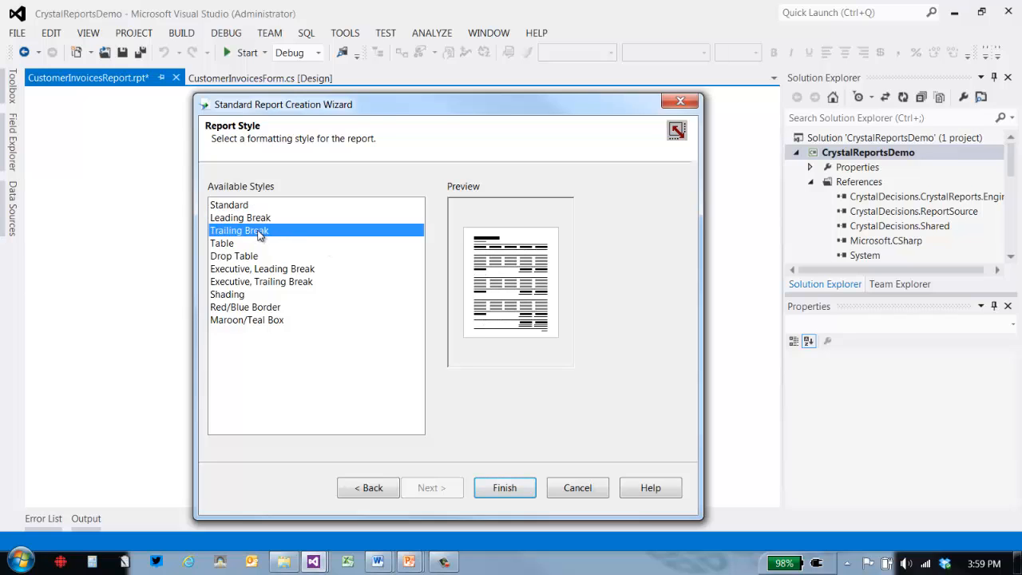
click(250, 257)
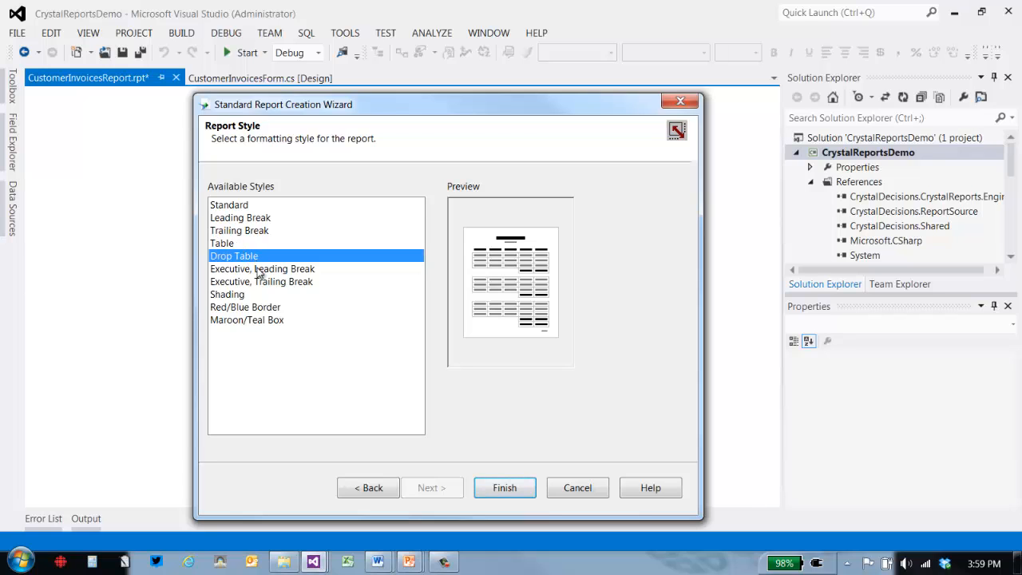
click(239, 293)
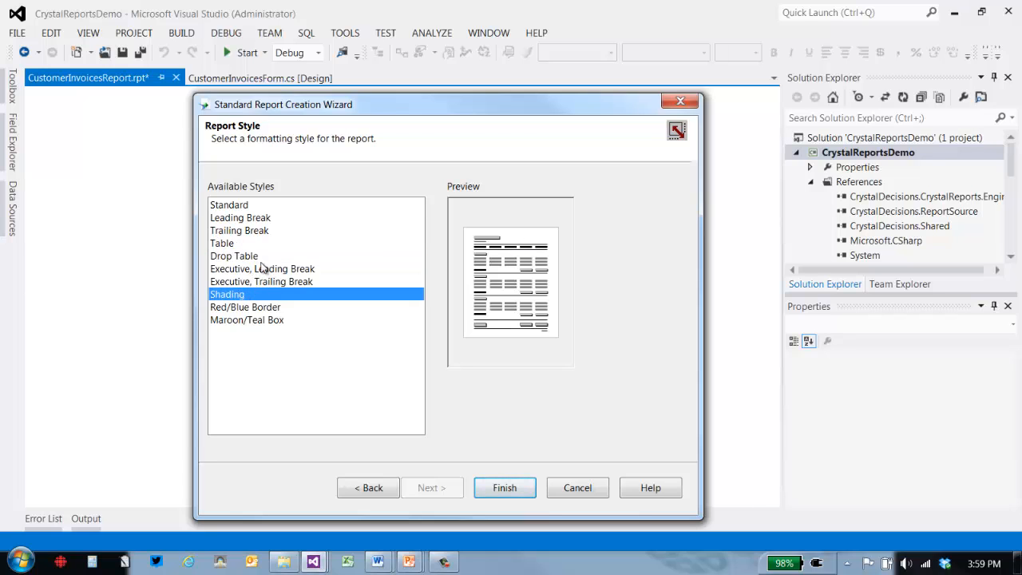
click(506, 488)
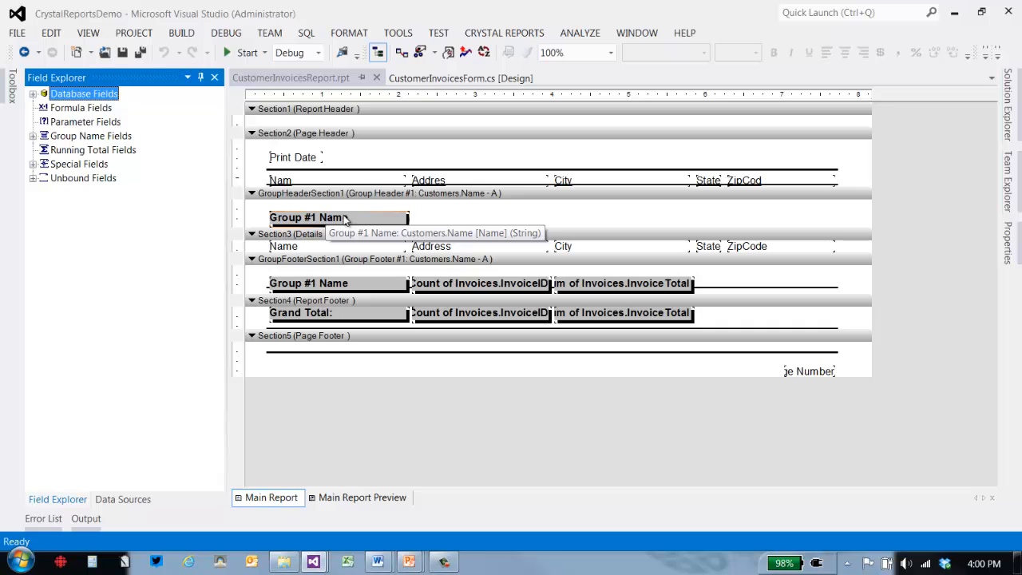
- Delete the Name field from the Details section and the Group #1 Name field from the group footer
click(316, 246)
key(Delete)
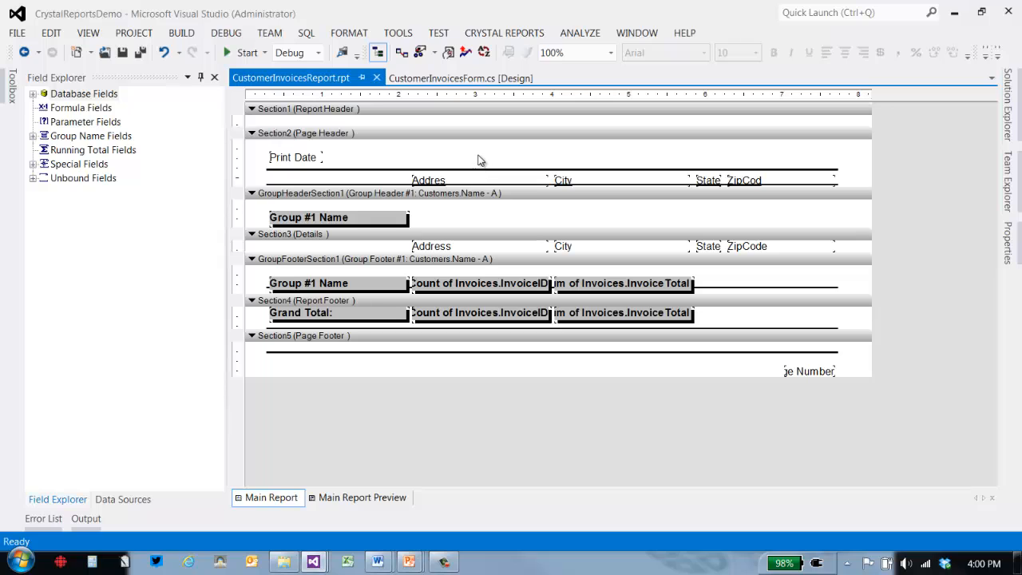
click(319, 285)
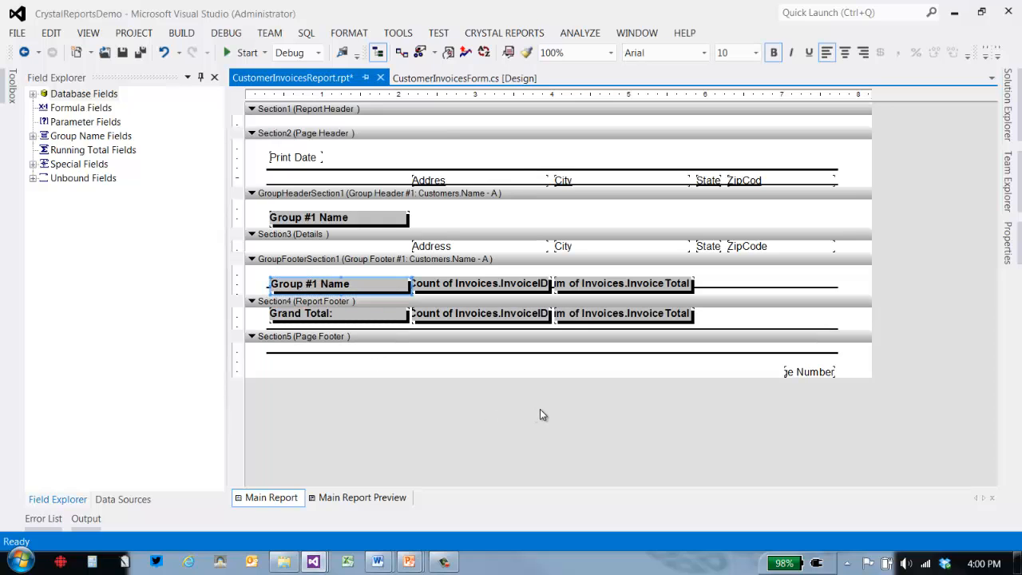
key(Delete)
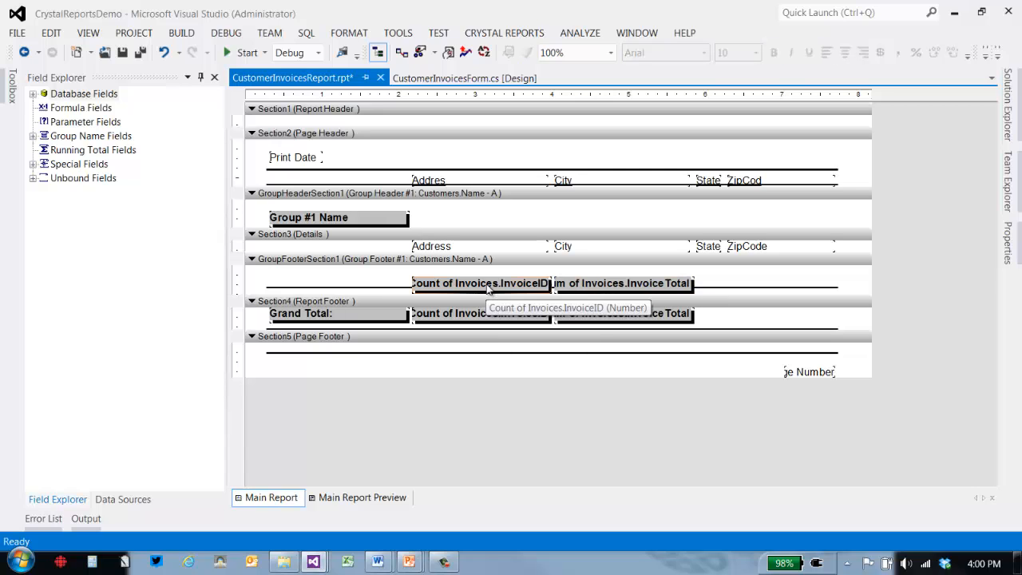
- Move the Sum of Invoices.InvoiceTotal fields in the group footer and report footer rightward, roughly beneath the State and ZipCode columns
click(583, 284)
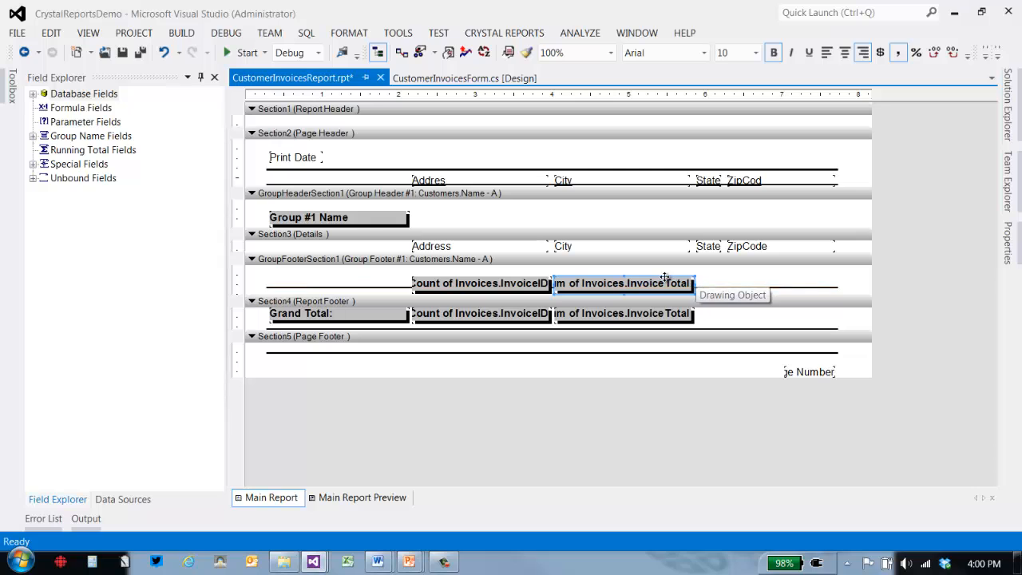
drag(628, 282, 737, 282)
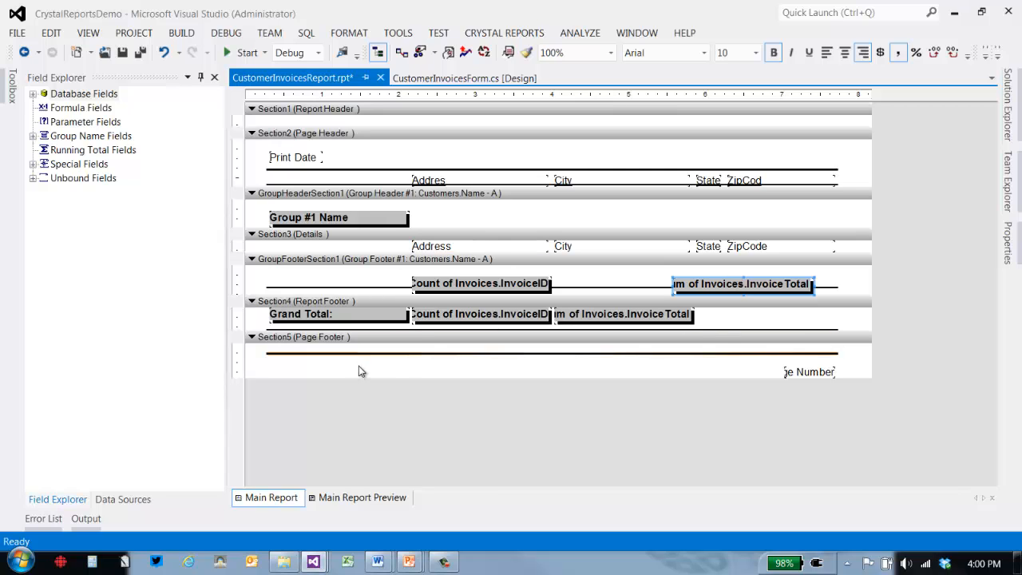
click(612, 315)
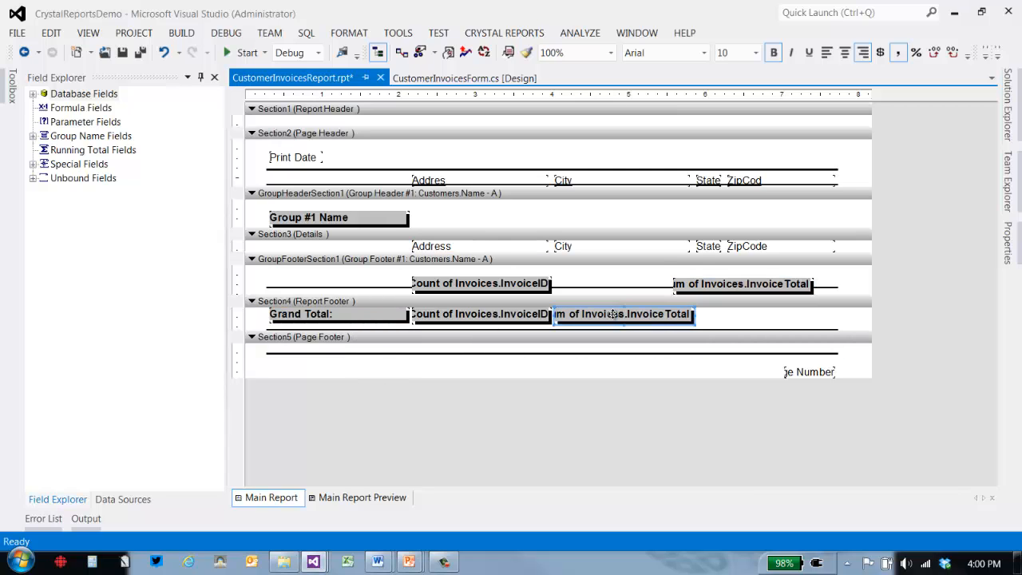
drag(611, 315, 731, 314)
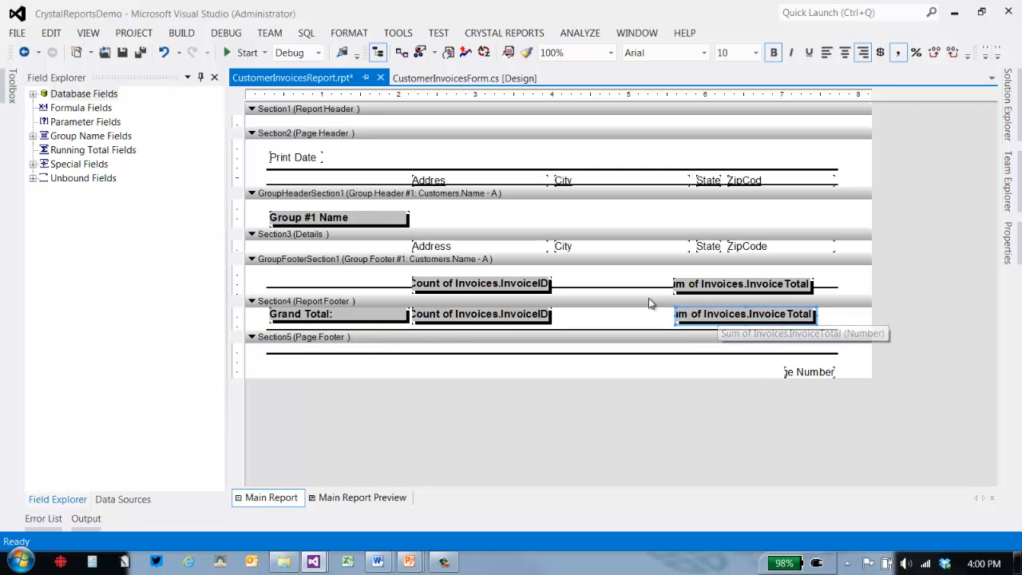
- Widen the Page Number field in the page footer and increase the height of the Report Header section
click(794, 373)
drag(424, 128, 423, 154)
click(407, 131)
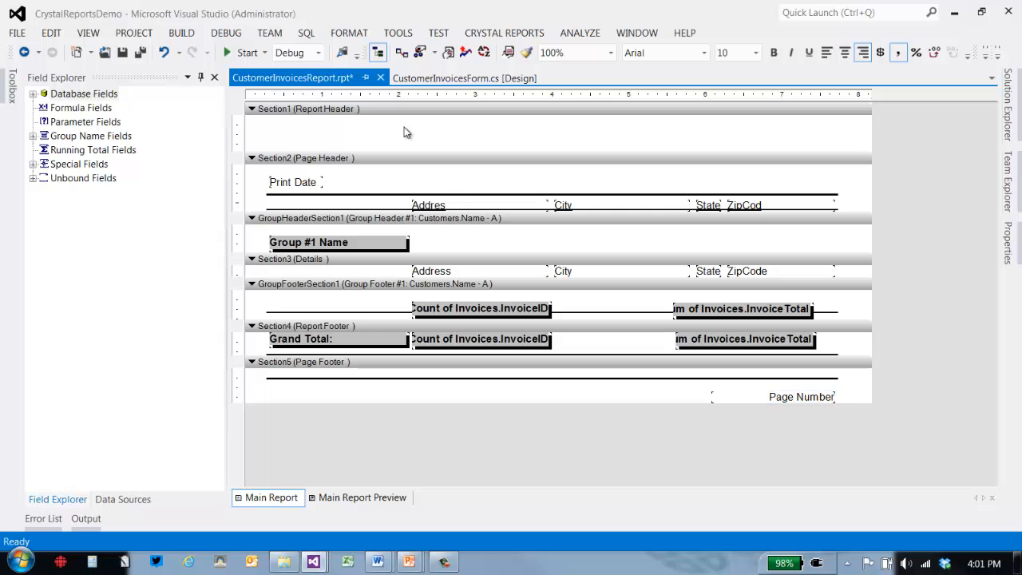
- Insert a text object at the left of the Report Header section containing the author's full name
right_click(337, 144)
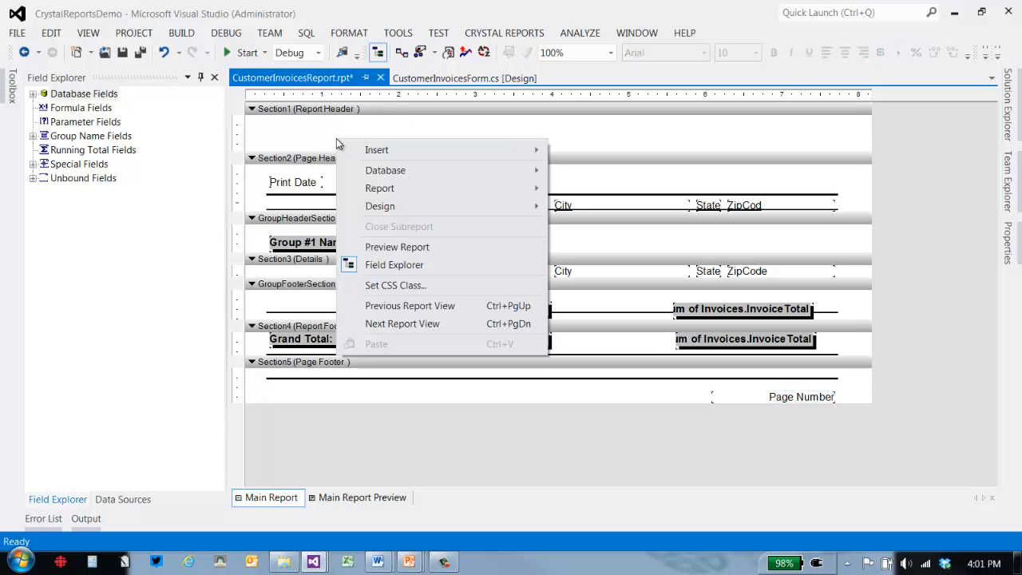
mouse_move(477, 155)
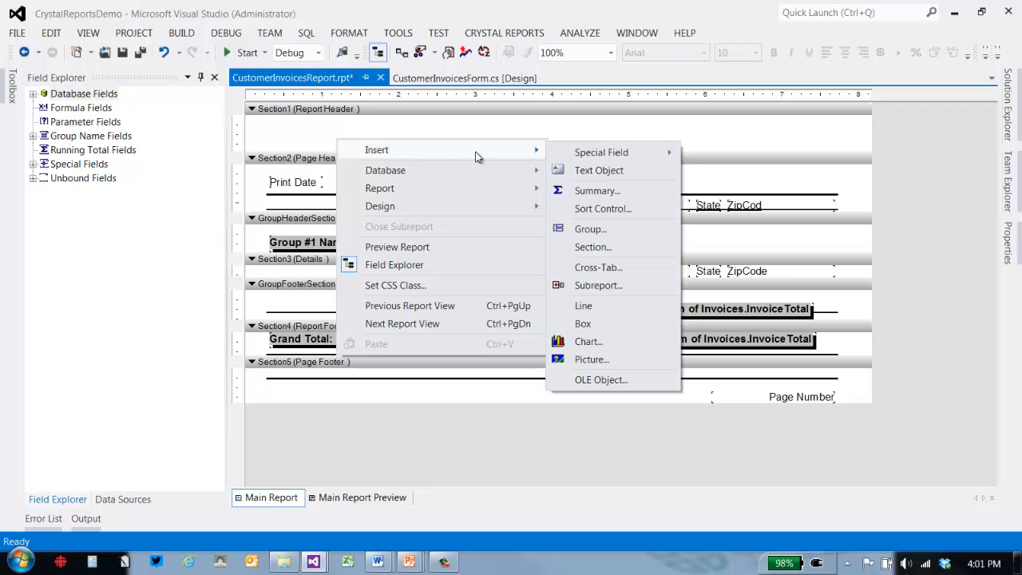
click(582, 177)
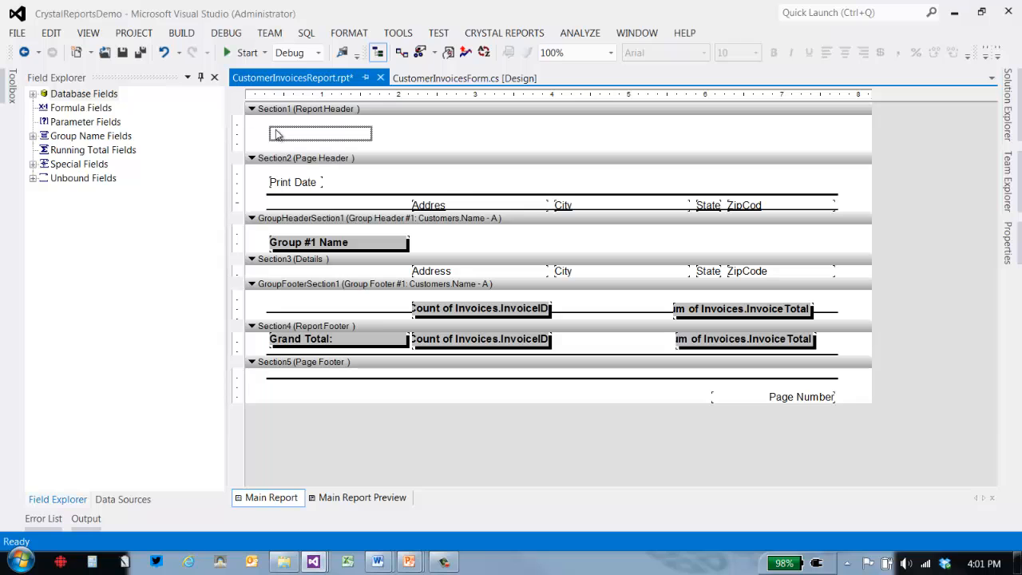
click(273, 134)
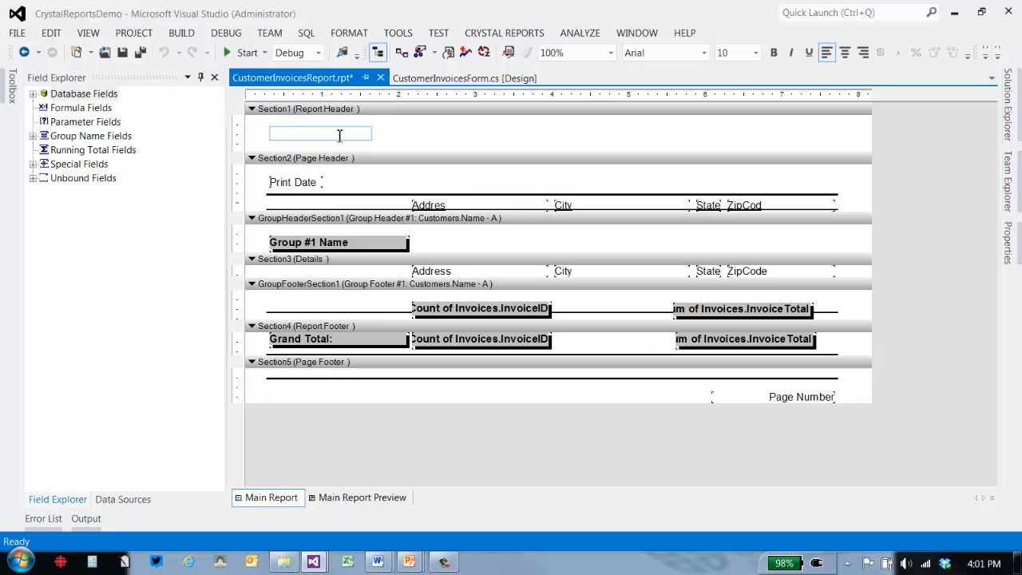
text(Kevin Dougherty)
click(472, 139)
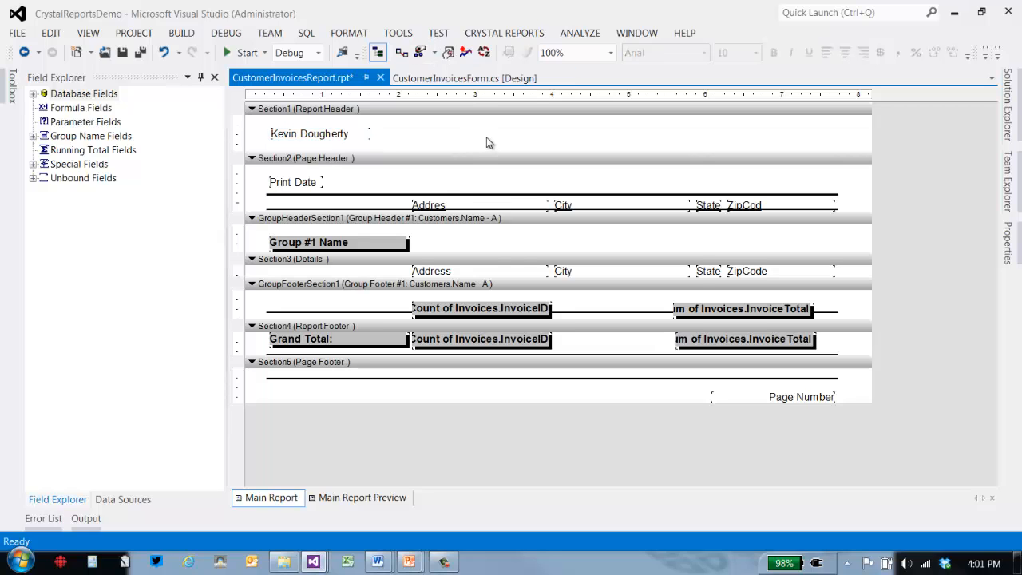
- Insert a text object reading "Cutomer Invoices" near the middle of the Report Header section
right_click(489, 142)
mouse_move(537, 148)
click(715, 167)
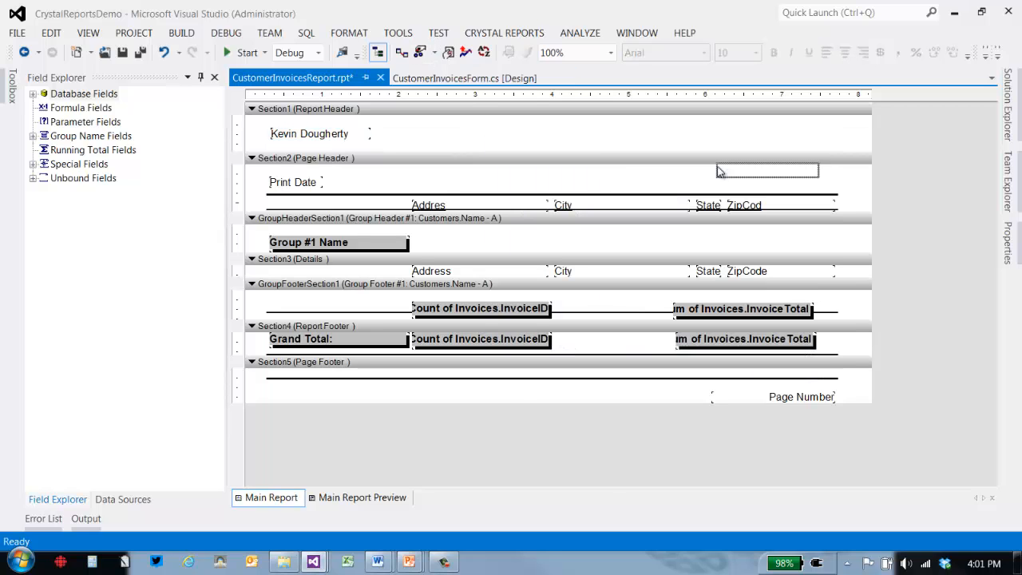
click(498, 133)
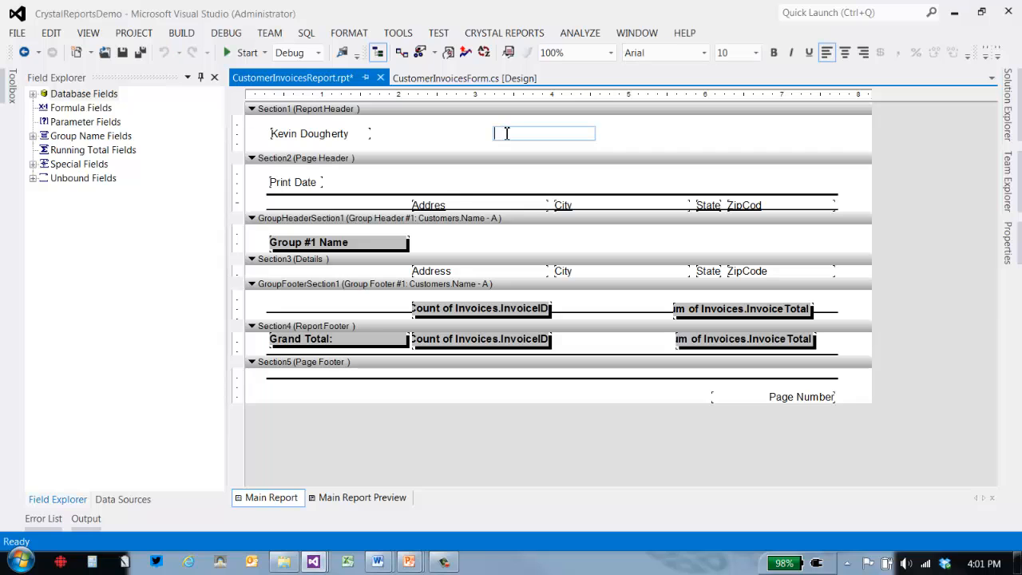
text(Customer Invoices)
click(480, 132)
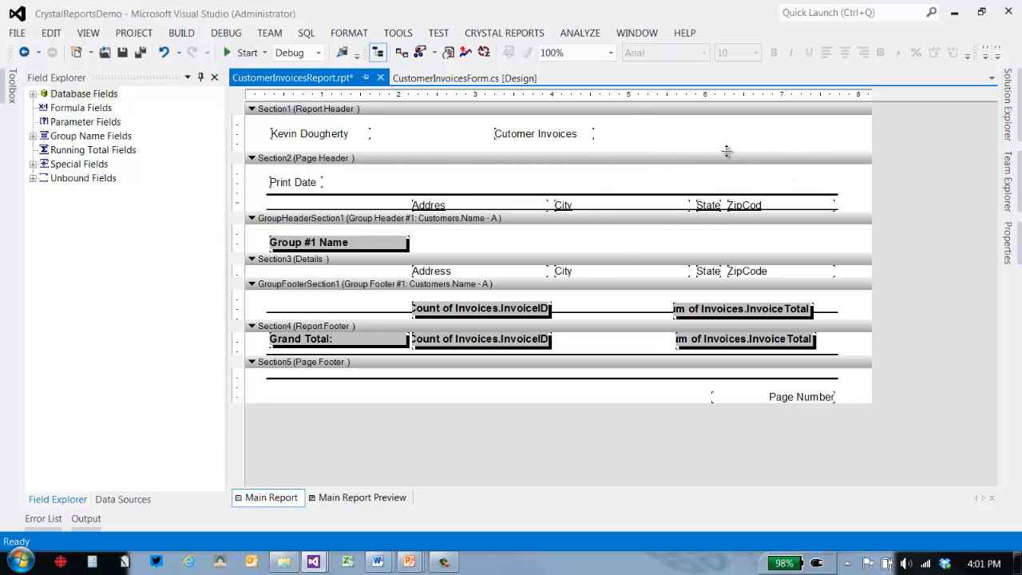
right_click(777, 133)
mouse_move(804, 148)
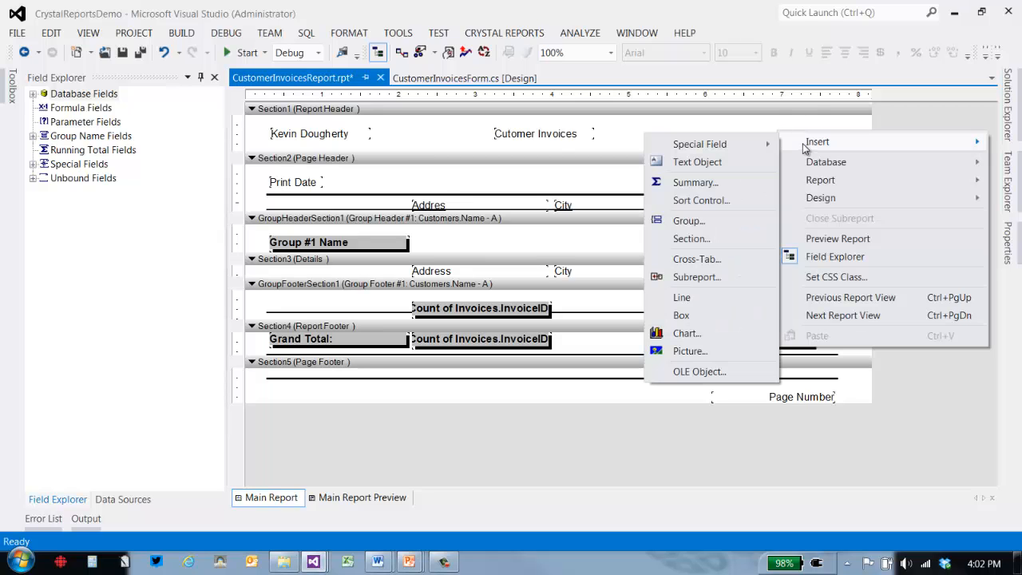
mouse_move(765, 152)
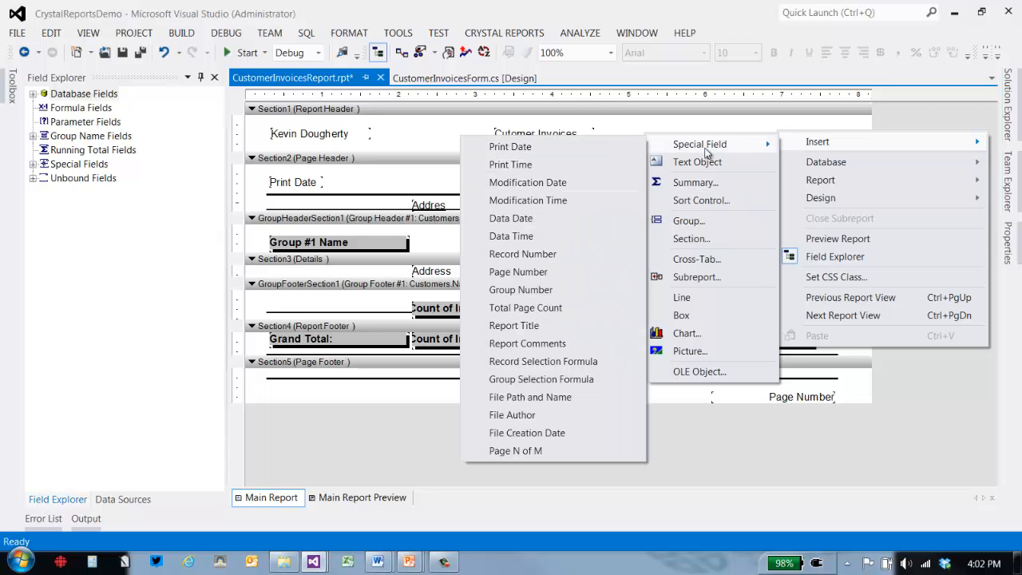
click(735, 126)
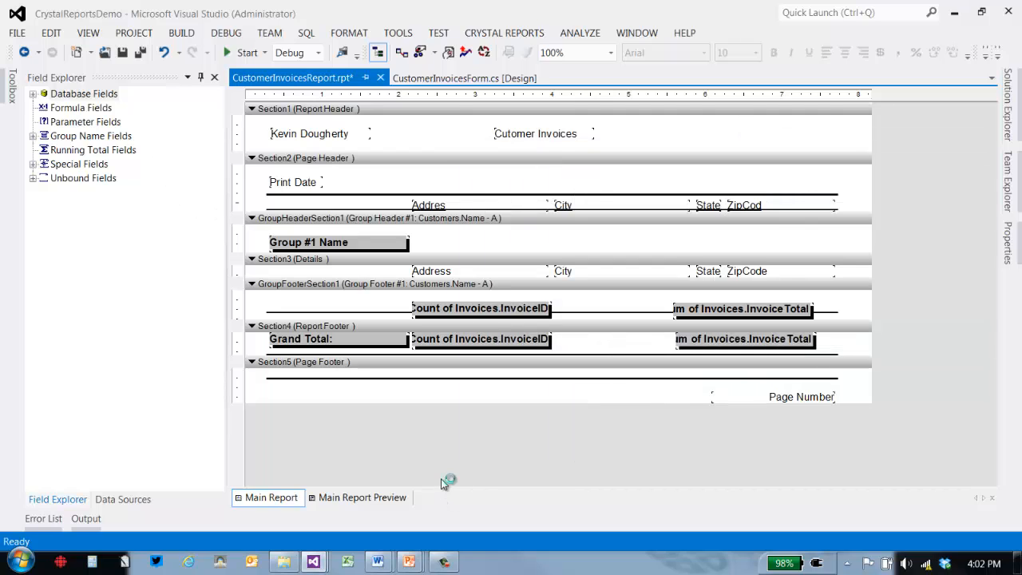
- Preview the customer invoices report to check its layout, and return to the report design
click(359, 499)
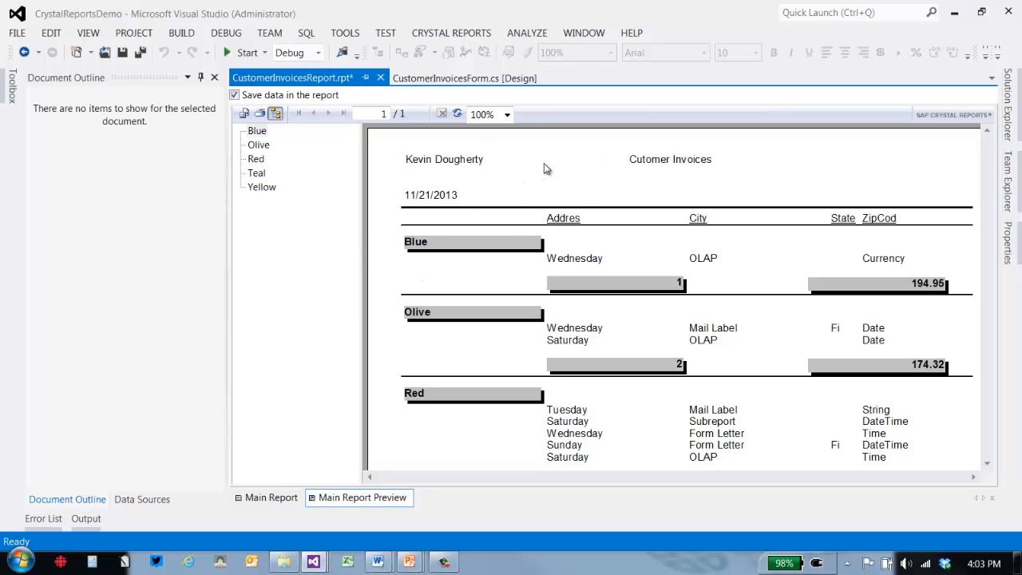
click(275, 500)
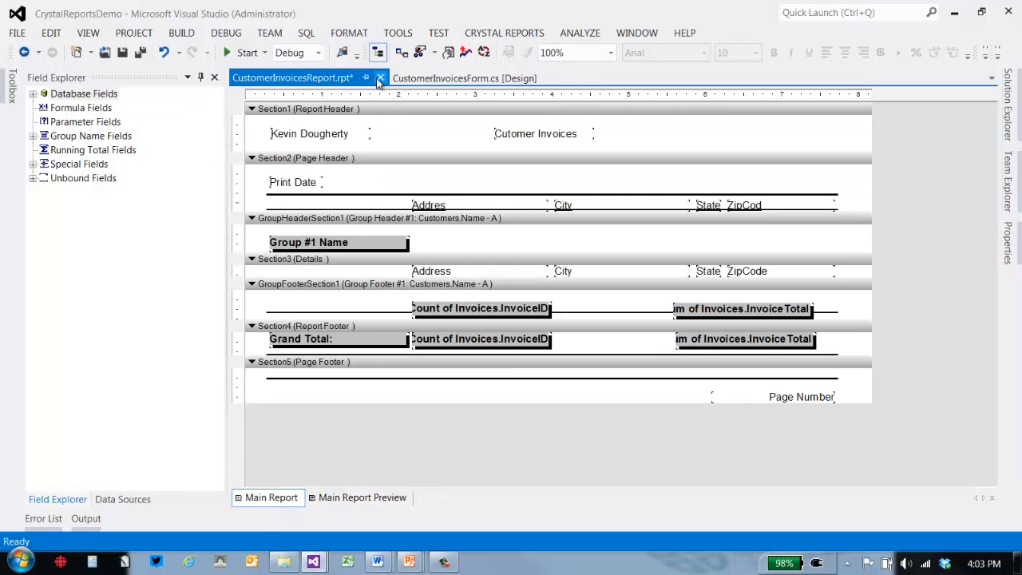
- Keep Solution Explorer permanently open, collapse the project's References and select CustomerInvoicesReport.rpt
click(1008, 120)
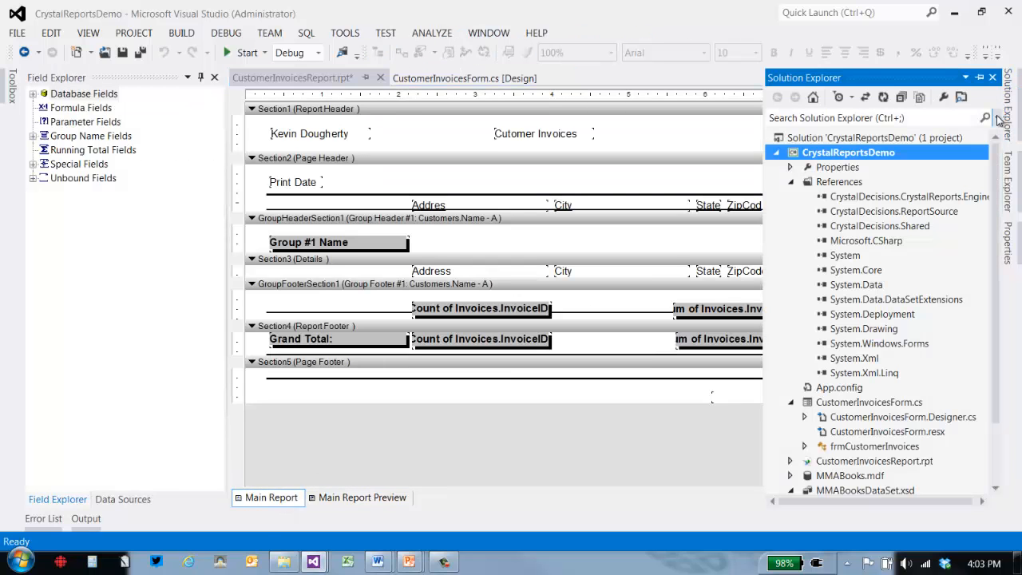
click(978, 77)
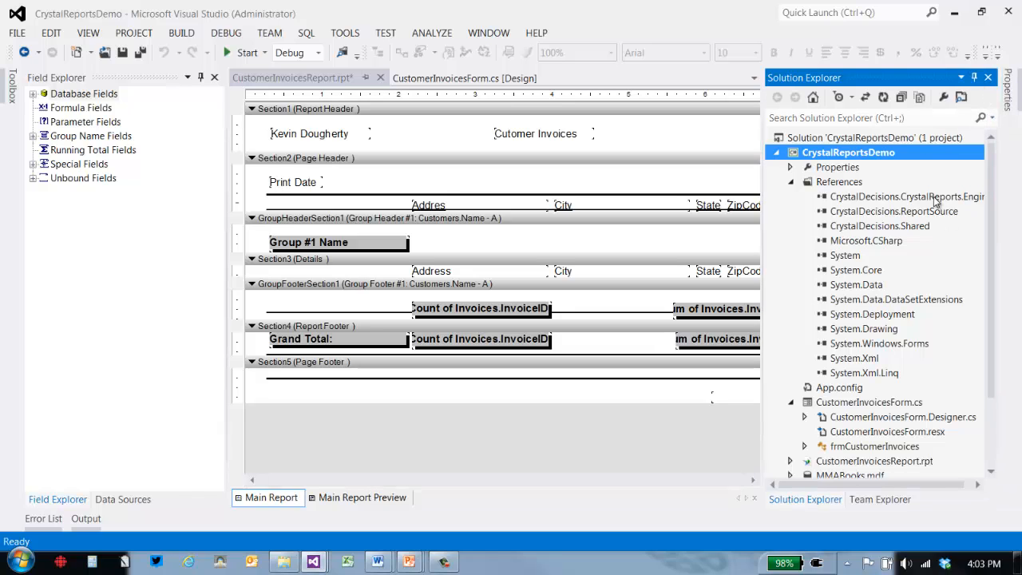
drag(992, 174, 994, 202)
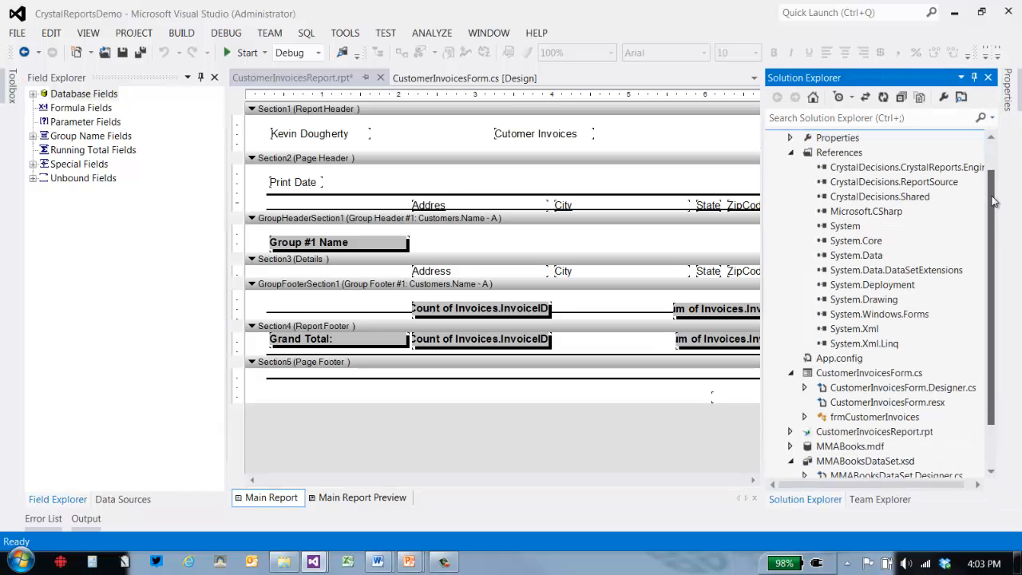
click(792, 153)
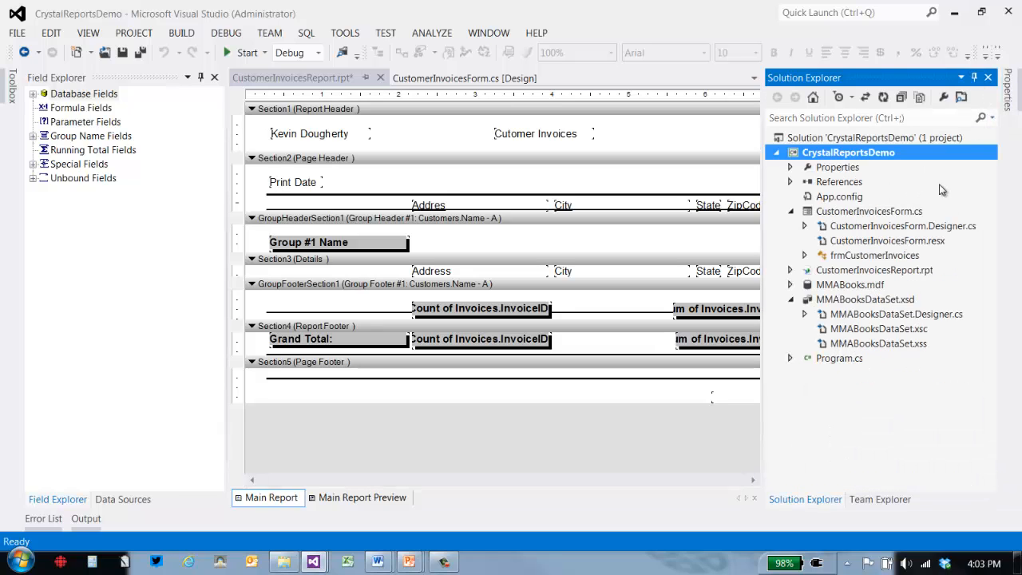
click(875, 211)
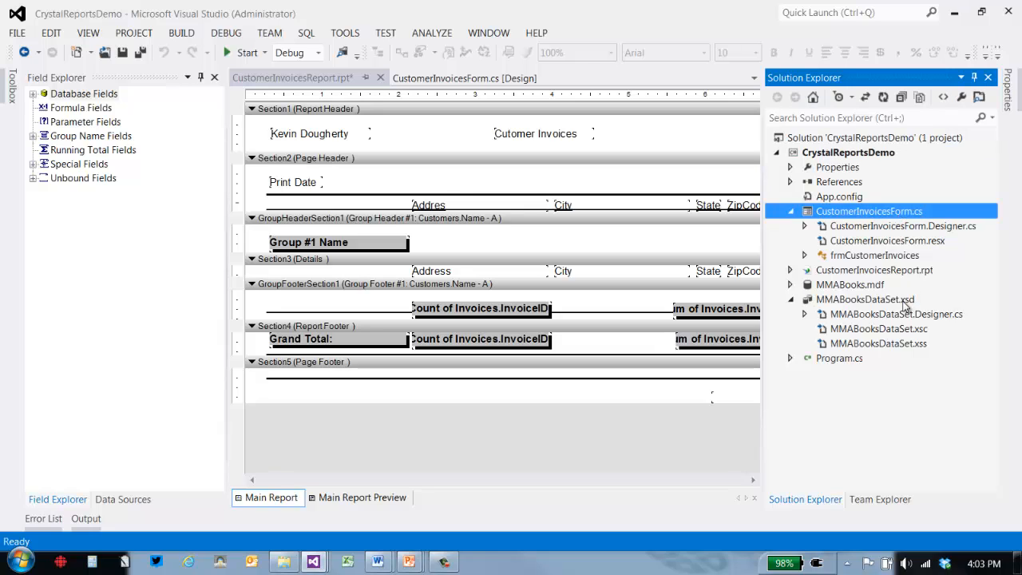
click(851, 272)
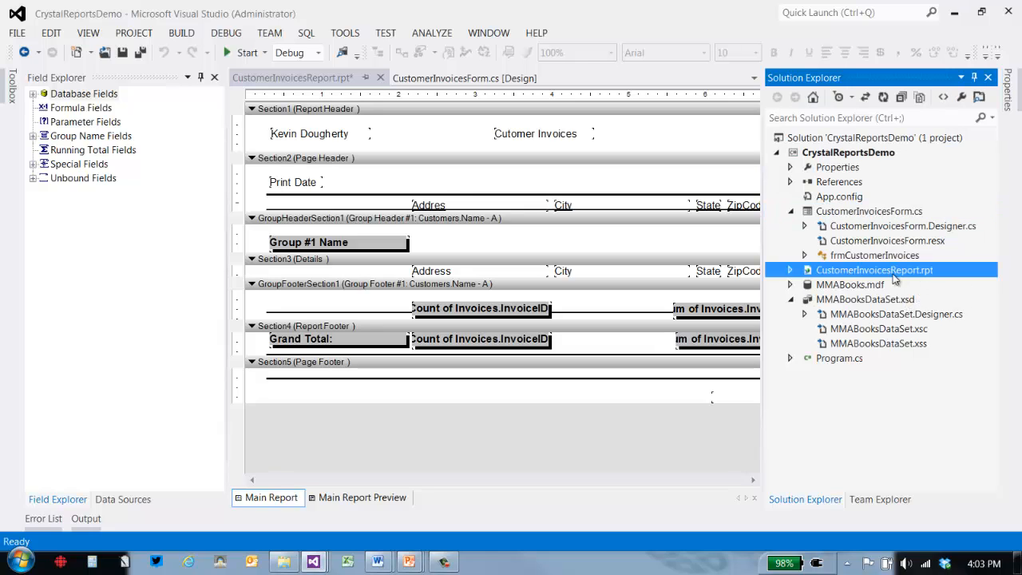